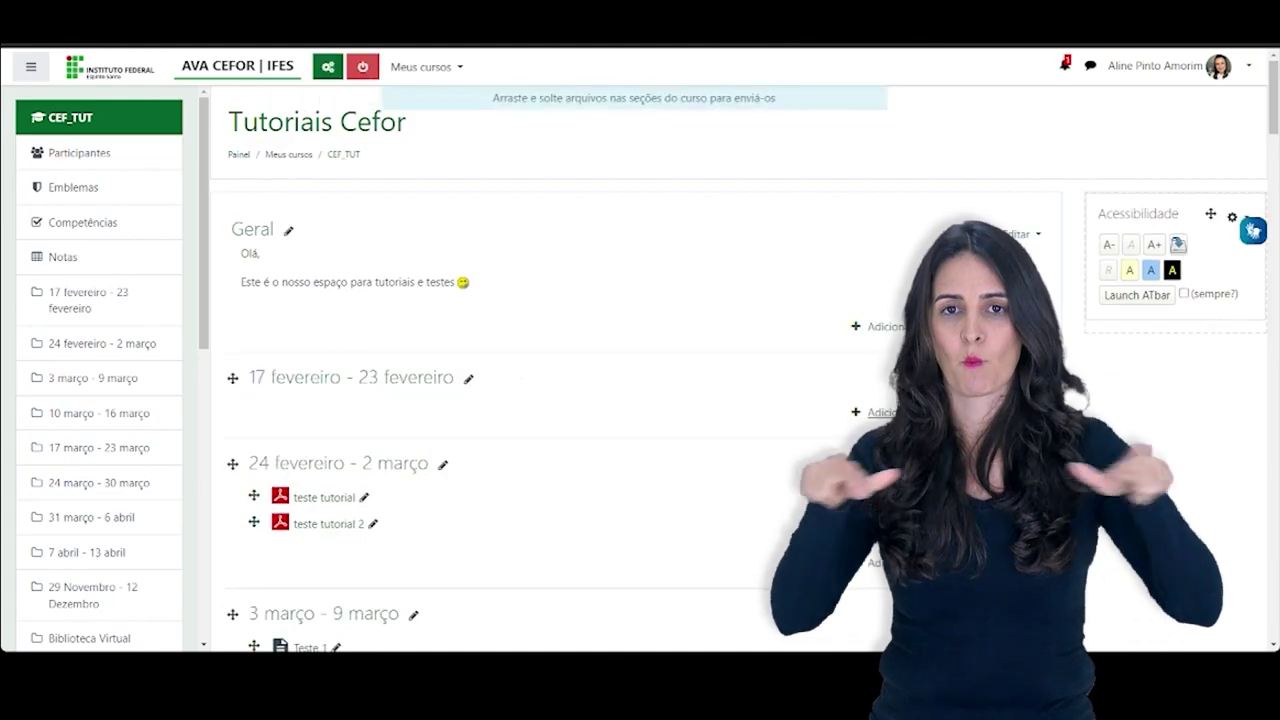
Add a Livro resource to the 17 fevereiro - 23 fevereiro section and name it "Livro teste"
left_click(866, 412)
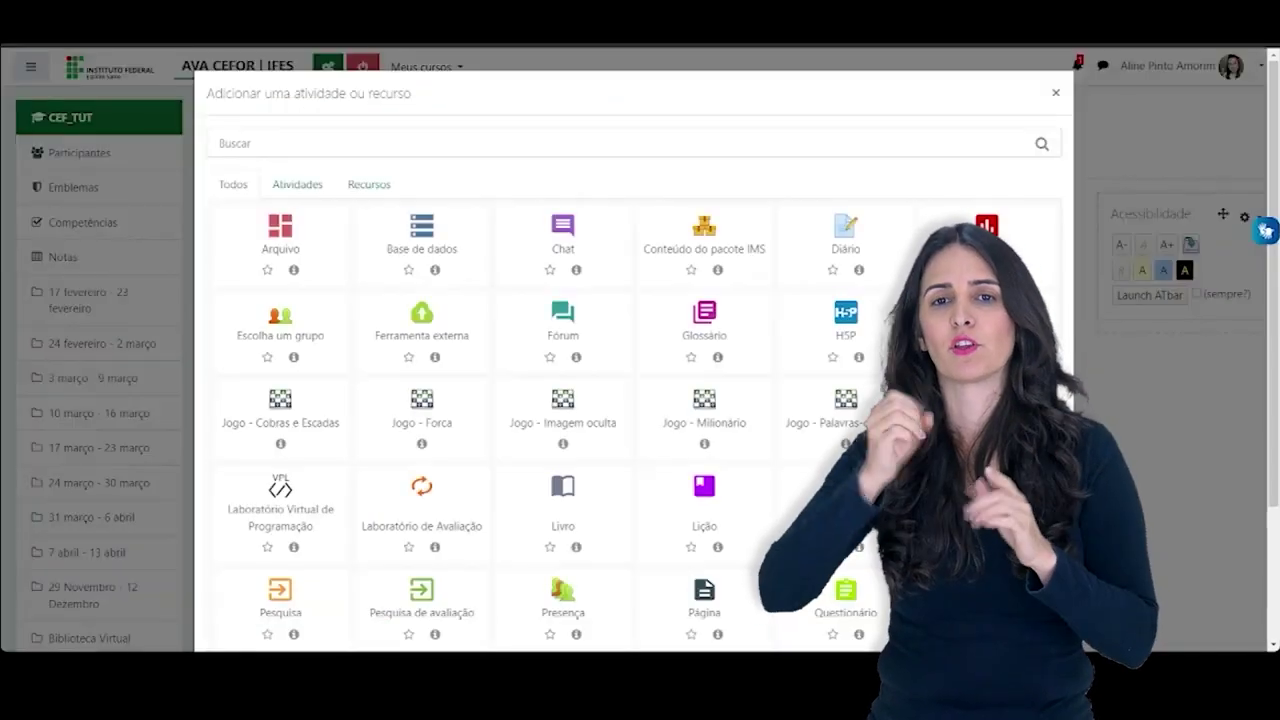
left_click(381, 194)
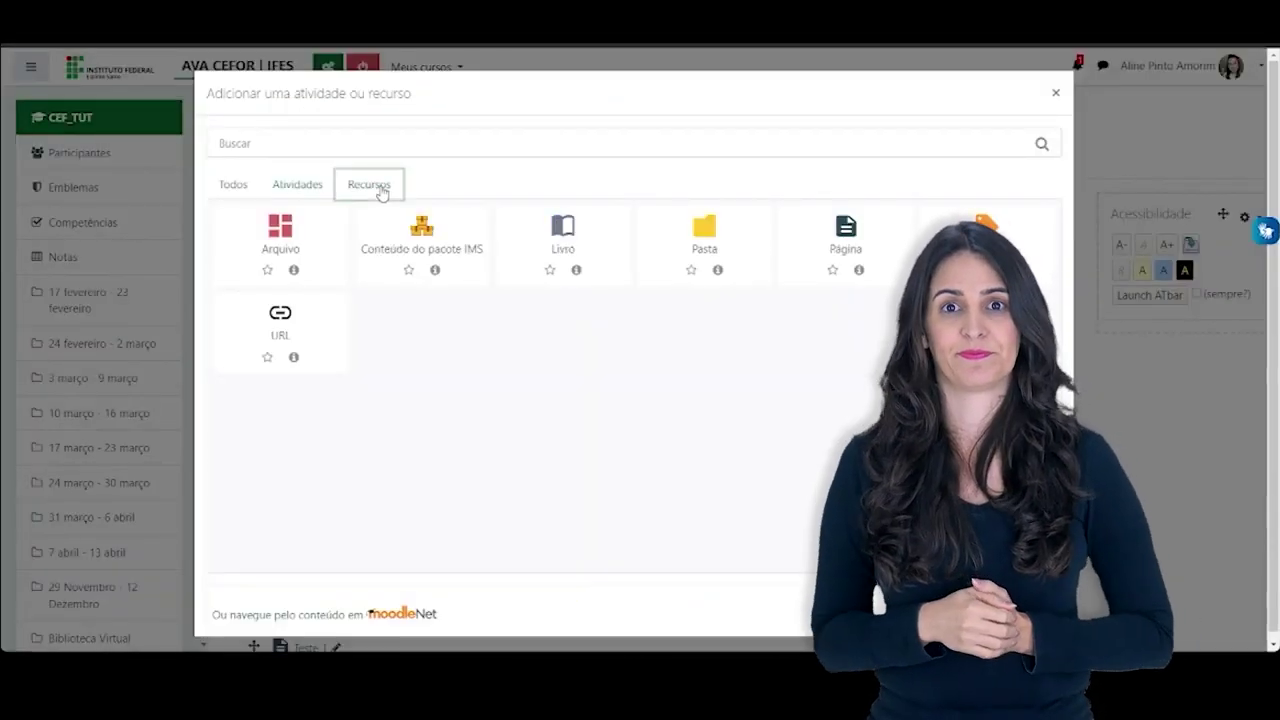
left_click(561, 244)
left_click(568, 296)
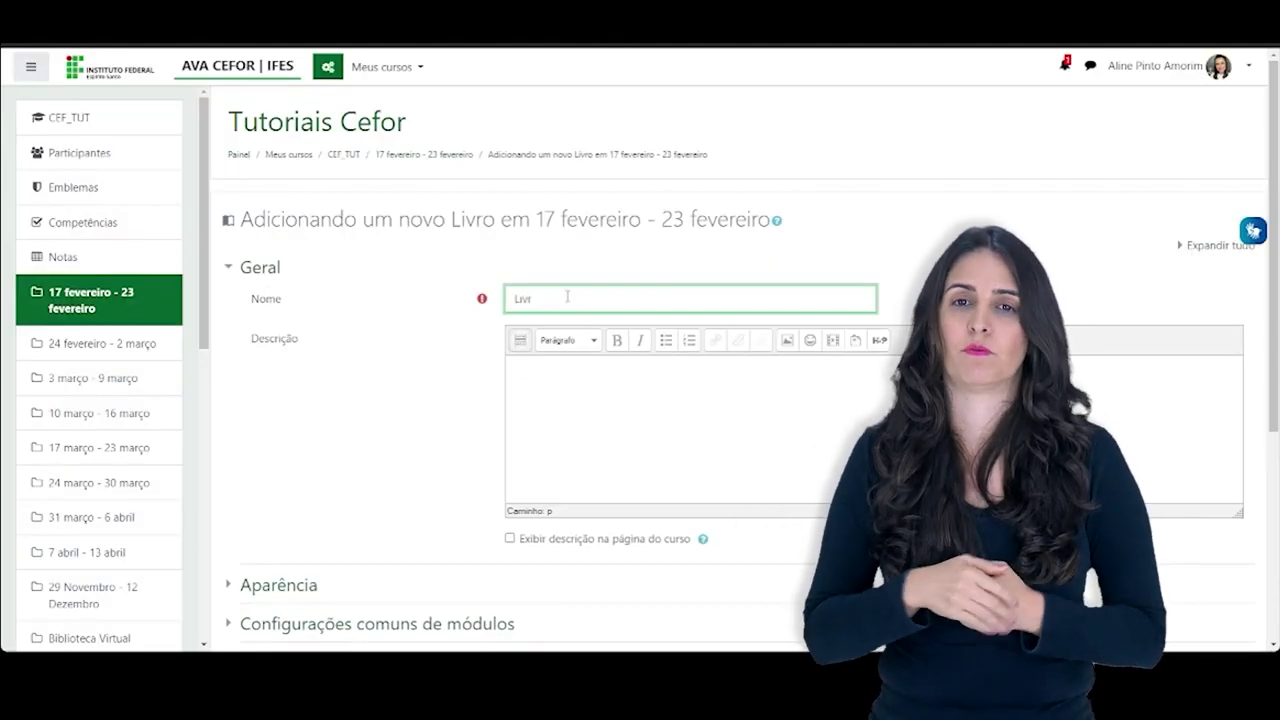
type("Livro teste")
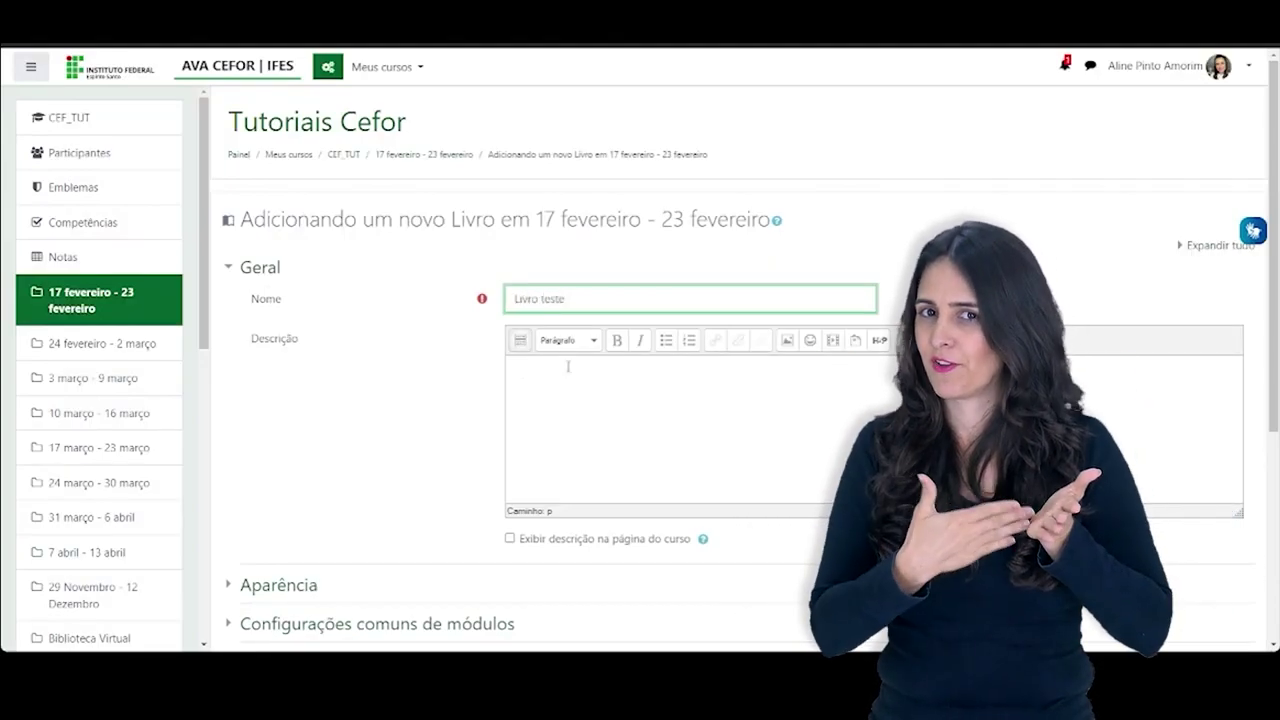
Keep the book's chapter formatting as Números and navigation style as Imagens, then save it and return to the course
left_click(568, 366)
scroll(710, 372, "down", 2)
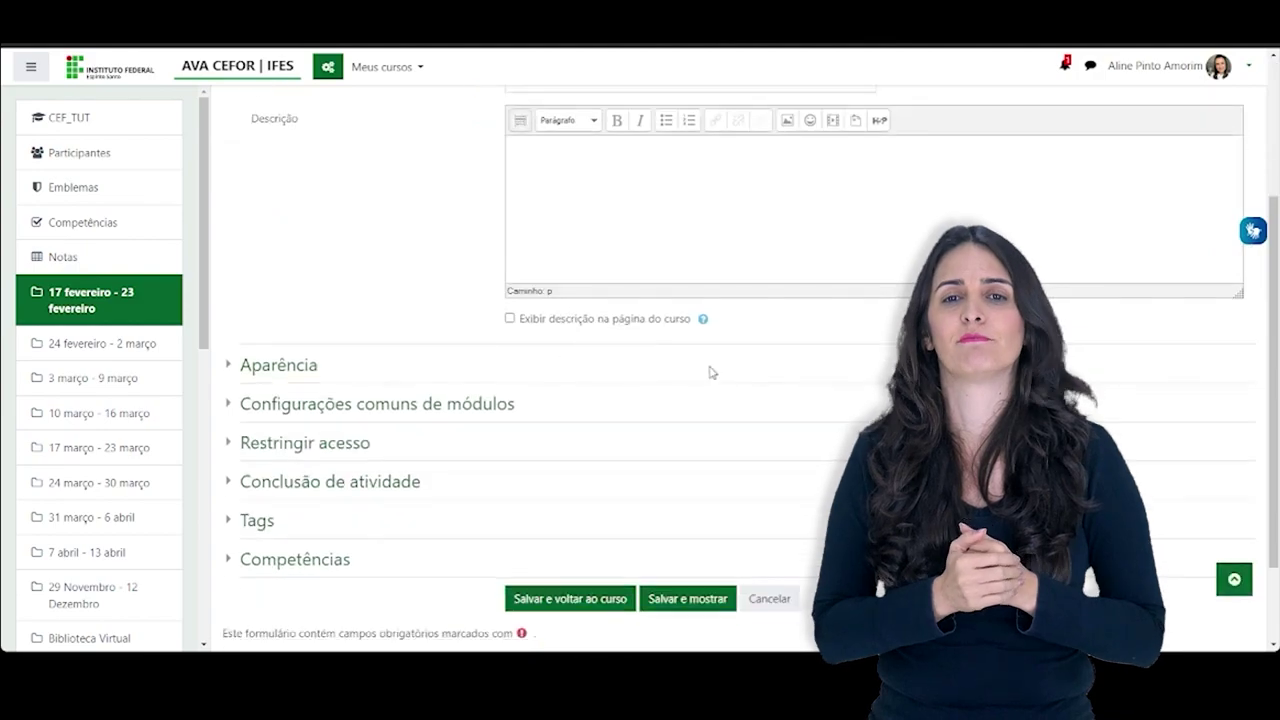
left_click(286, 366)
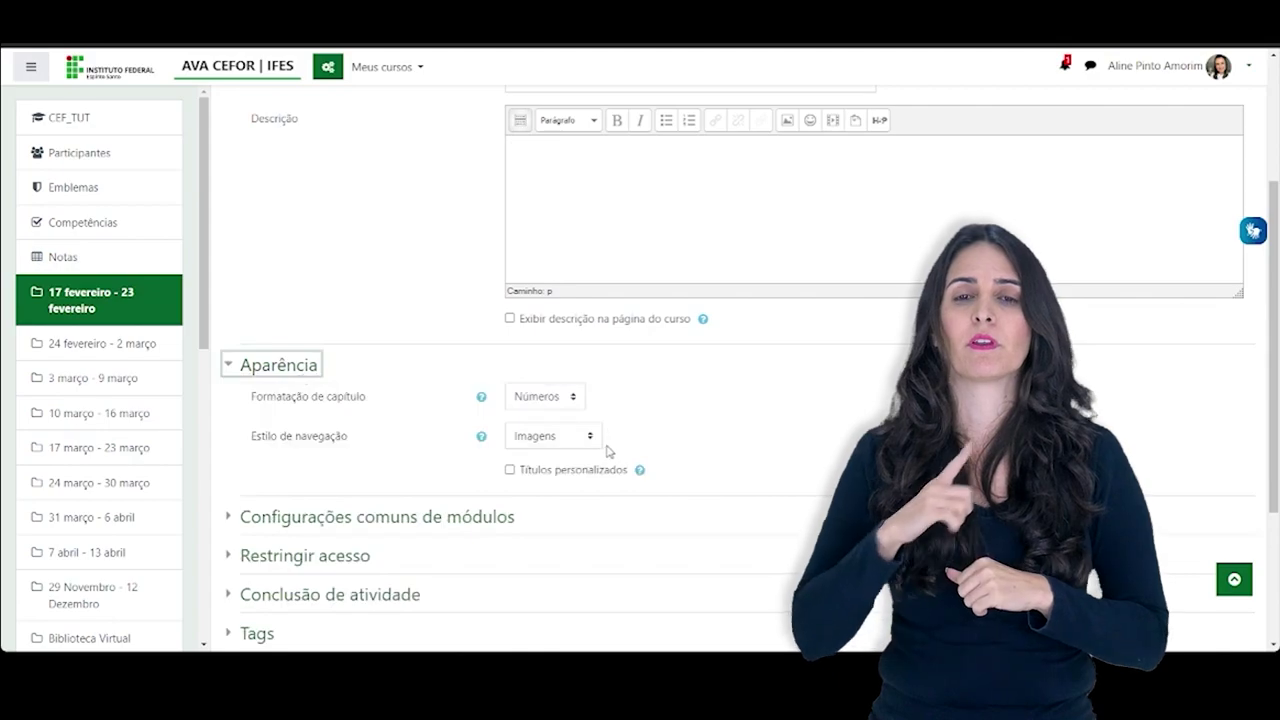
left_click(573, 401)
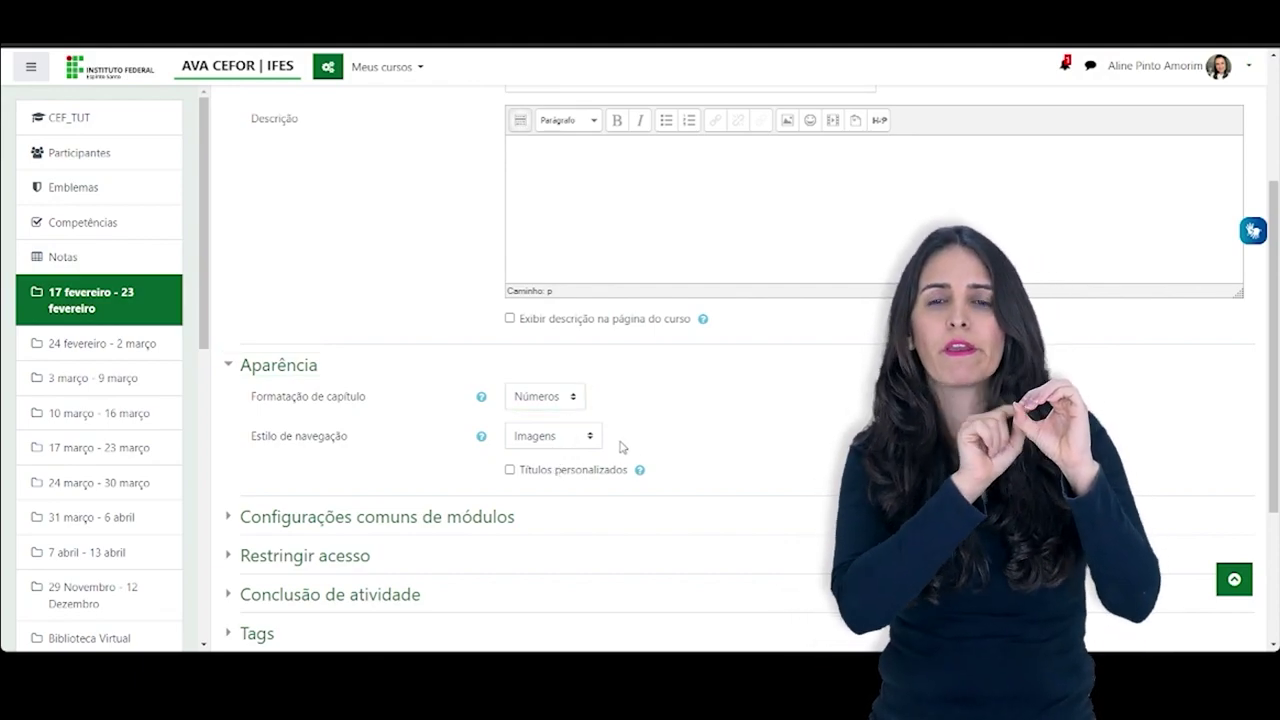
left_click(592, 440)
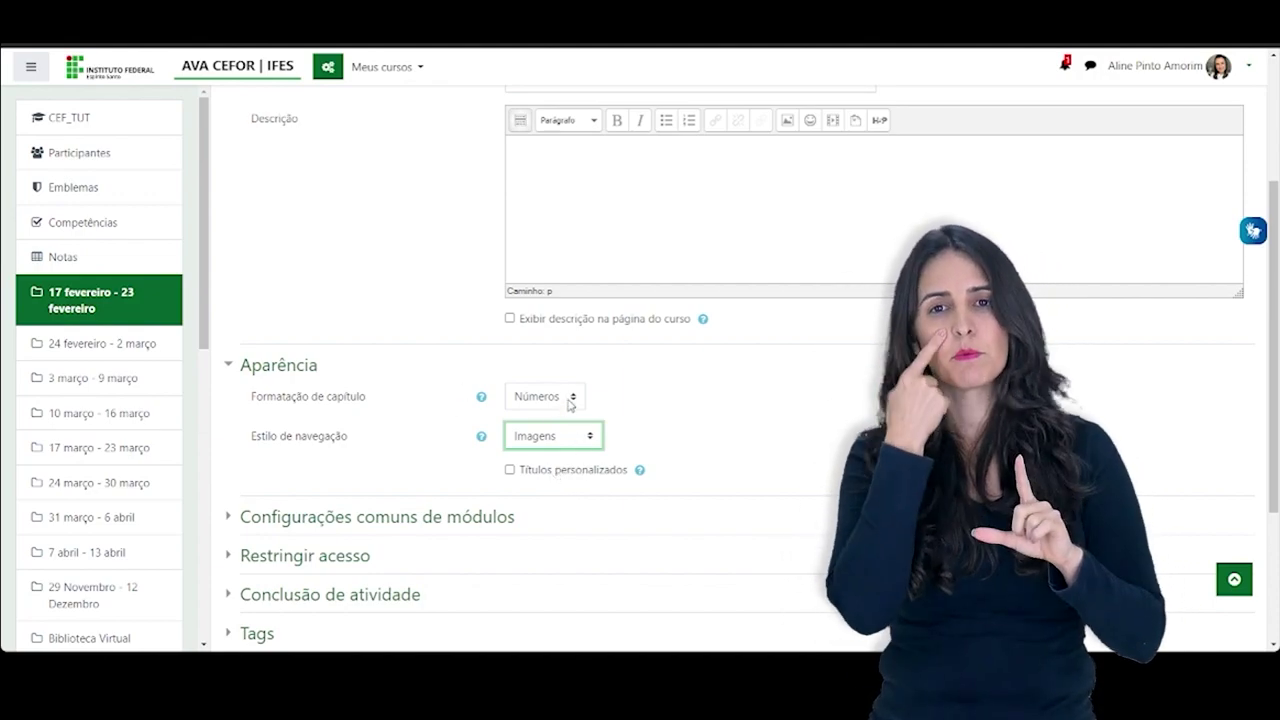
scroll(733, 447, "down", 3)
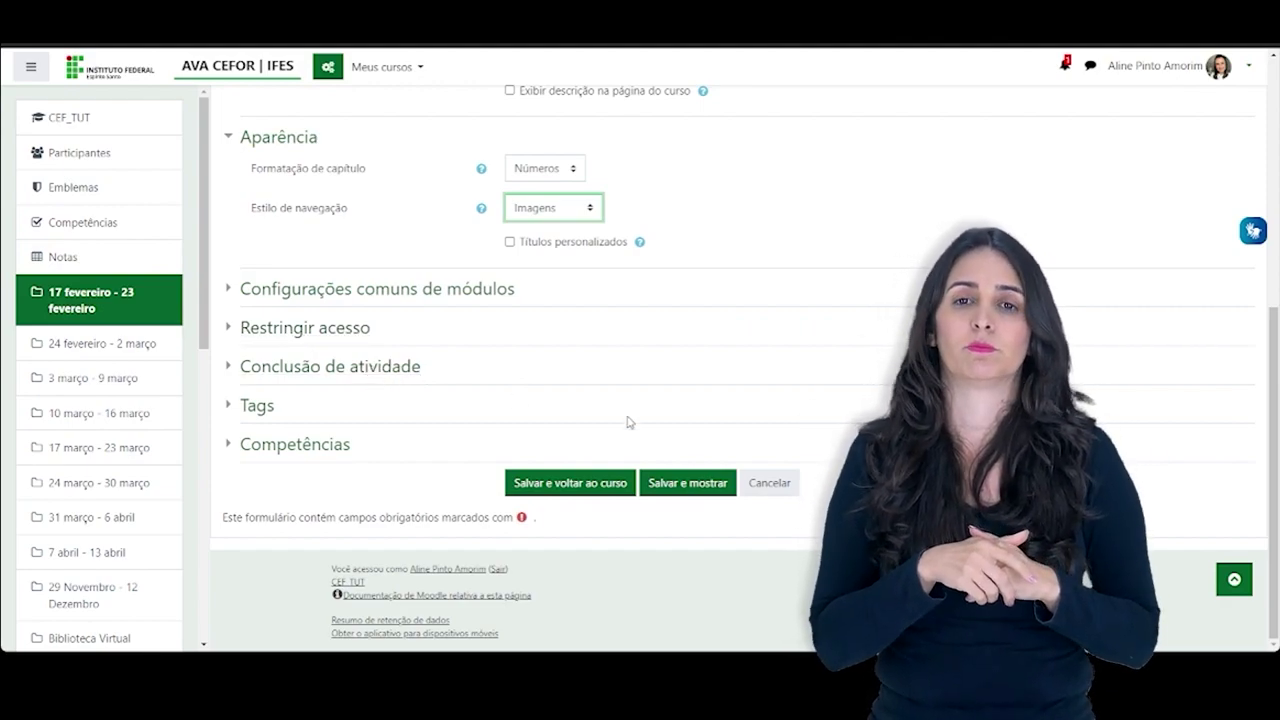
left_click(562, 490)
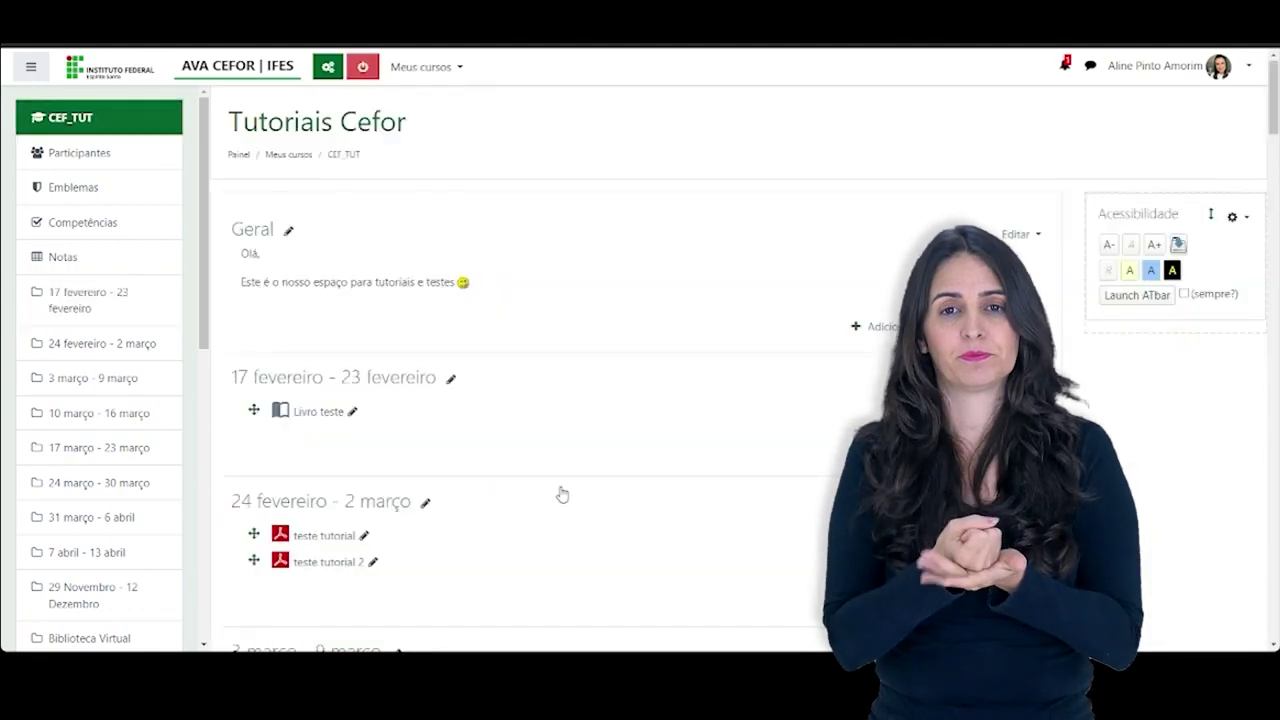
Open Livro teste and save its first chapter with the title "Capítulo teste" and the content "testeteste"
scroll(528, 383, "up", 1)
scroll(528, 383, "up", 2)
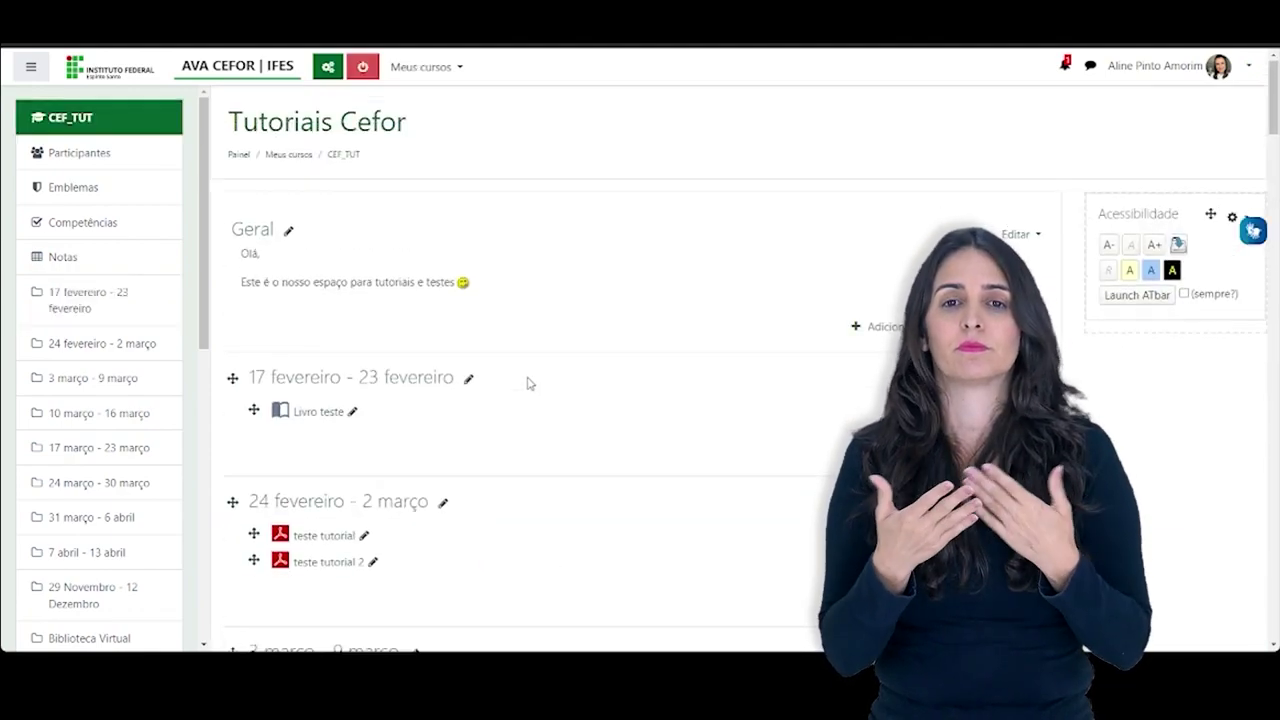
left_click(318, 412)
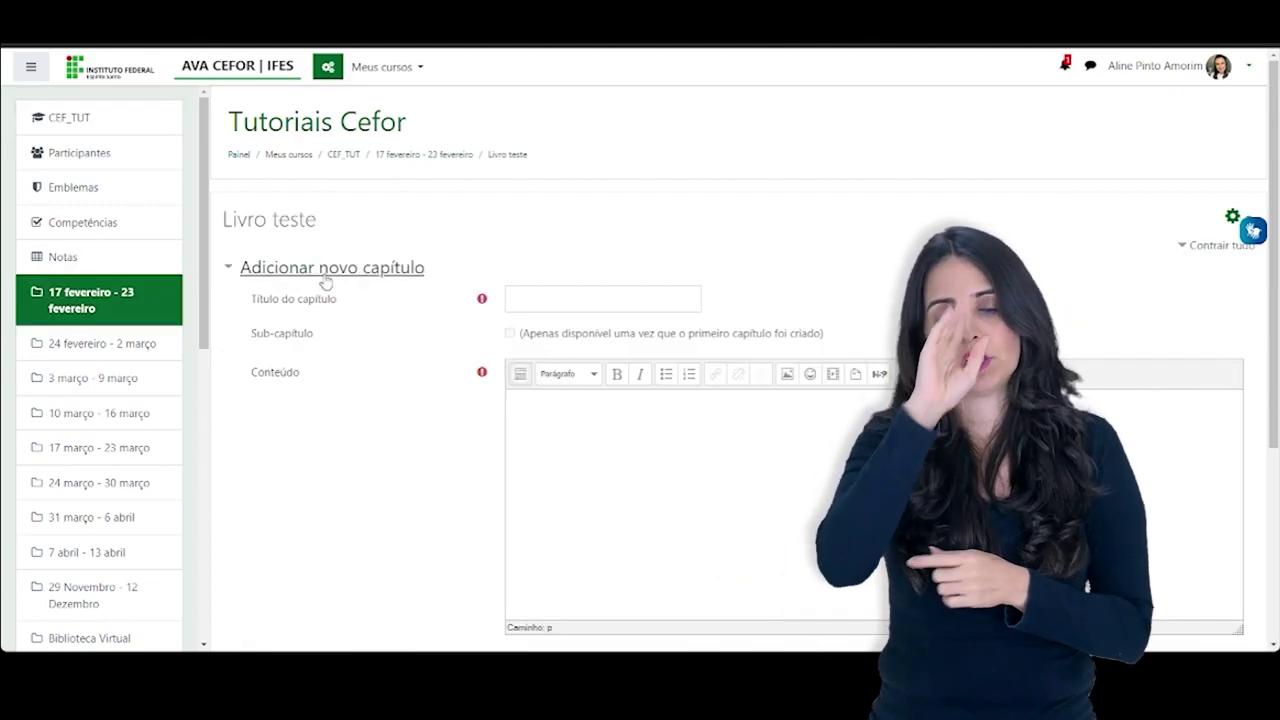
left_click(567, 298)
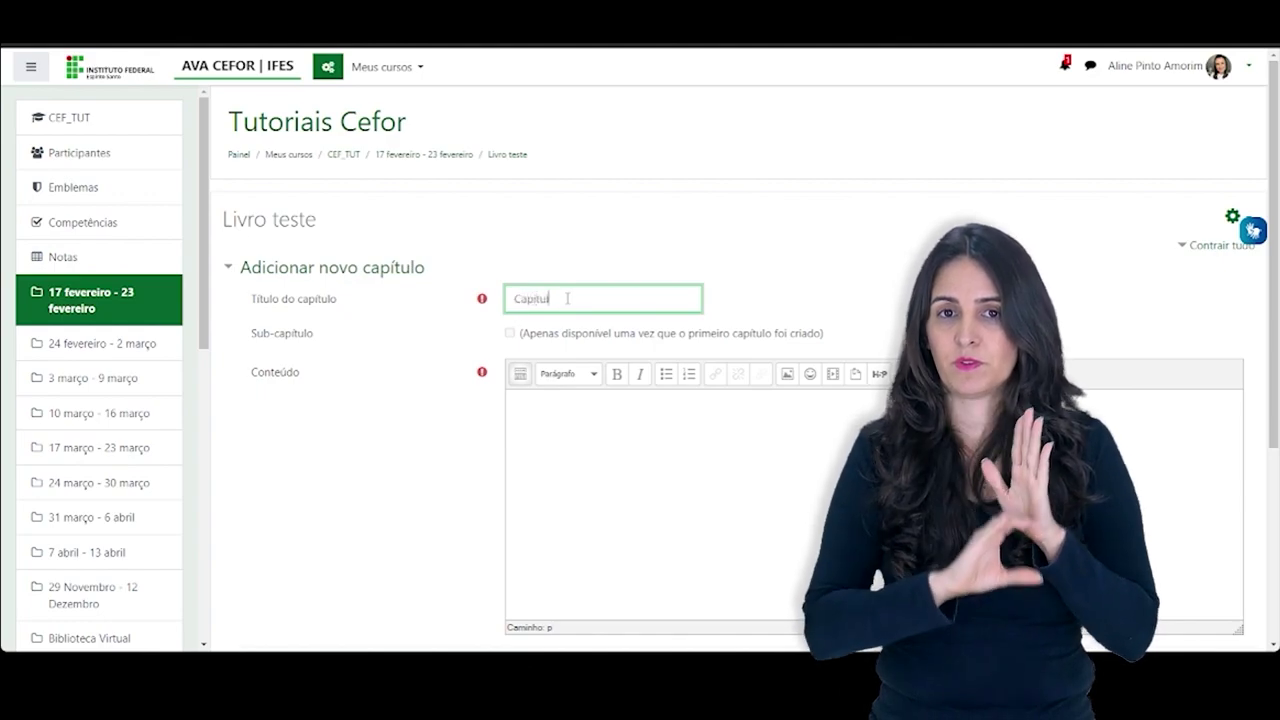
type("Capítulo teste")
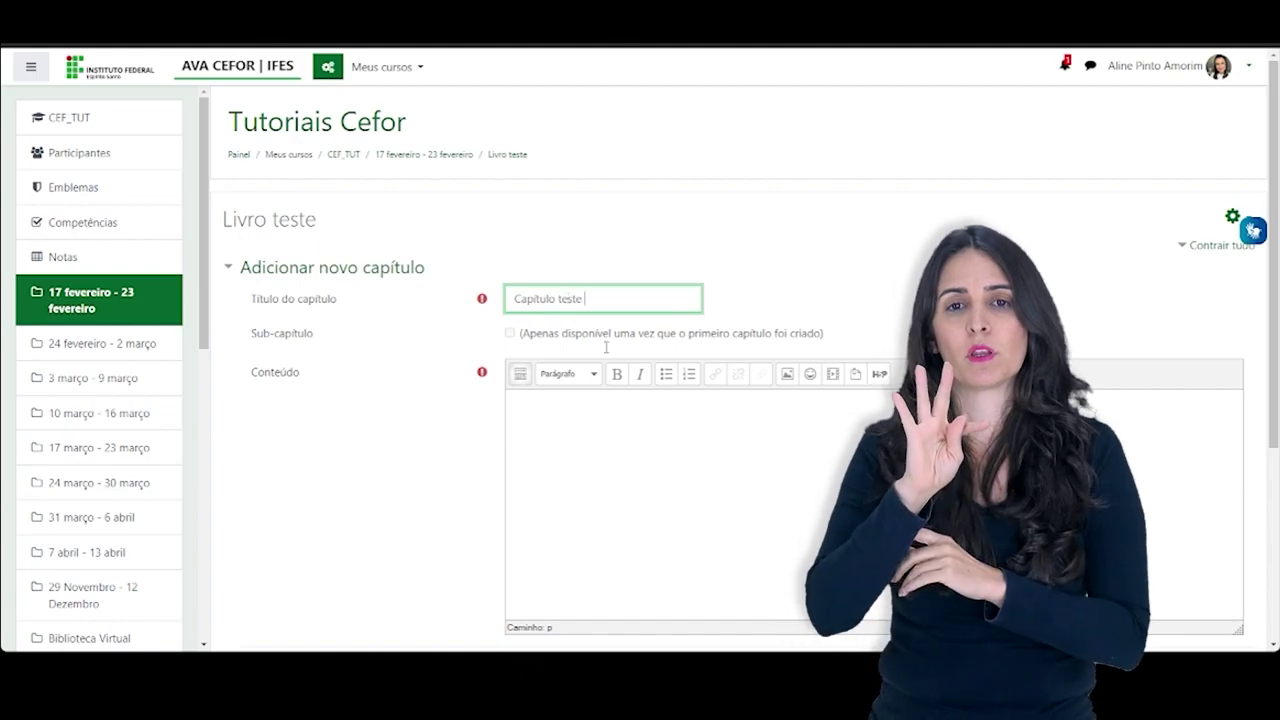
left_click(629, 457)
scroll(628, 445, "down", 2)
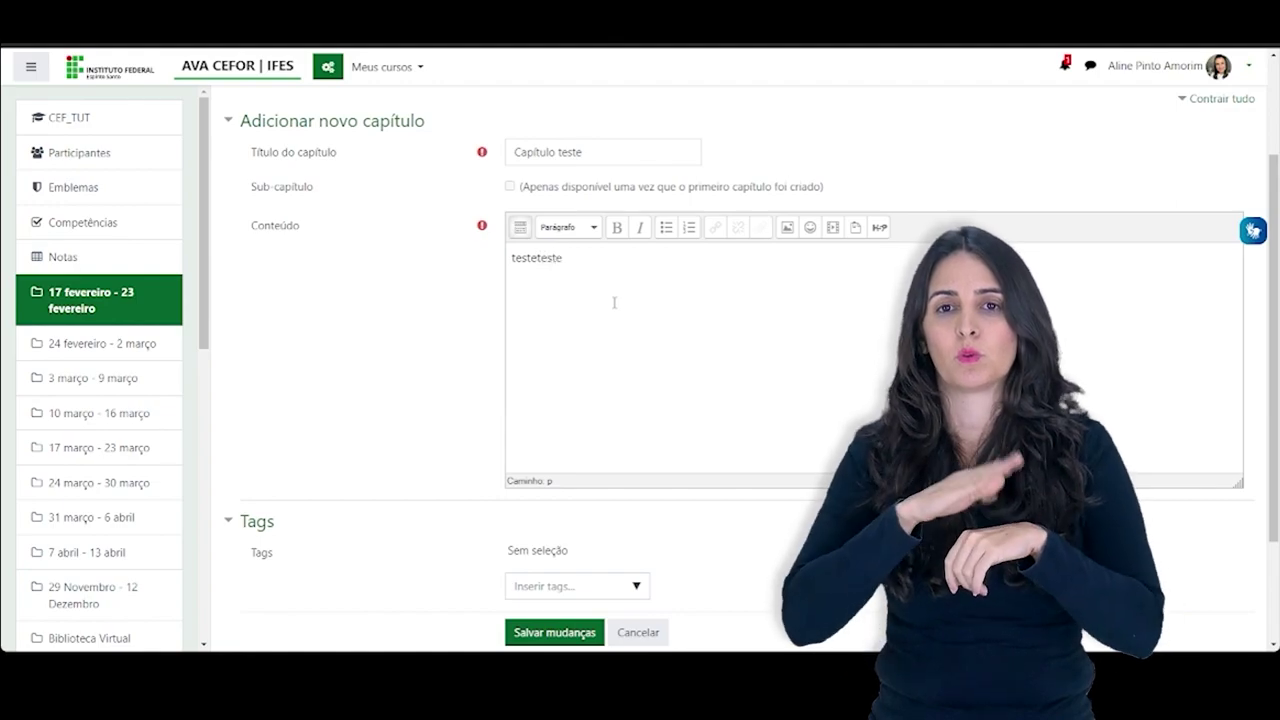
scroll(614, 302, "down", 2)
left_click(553, 486)
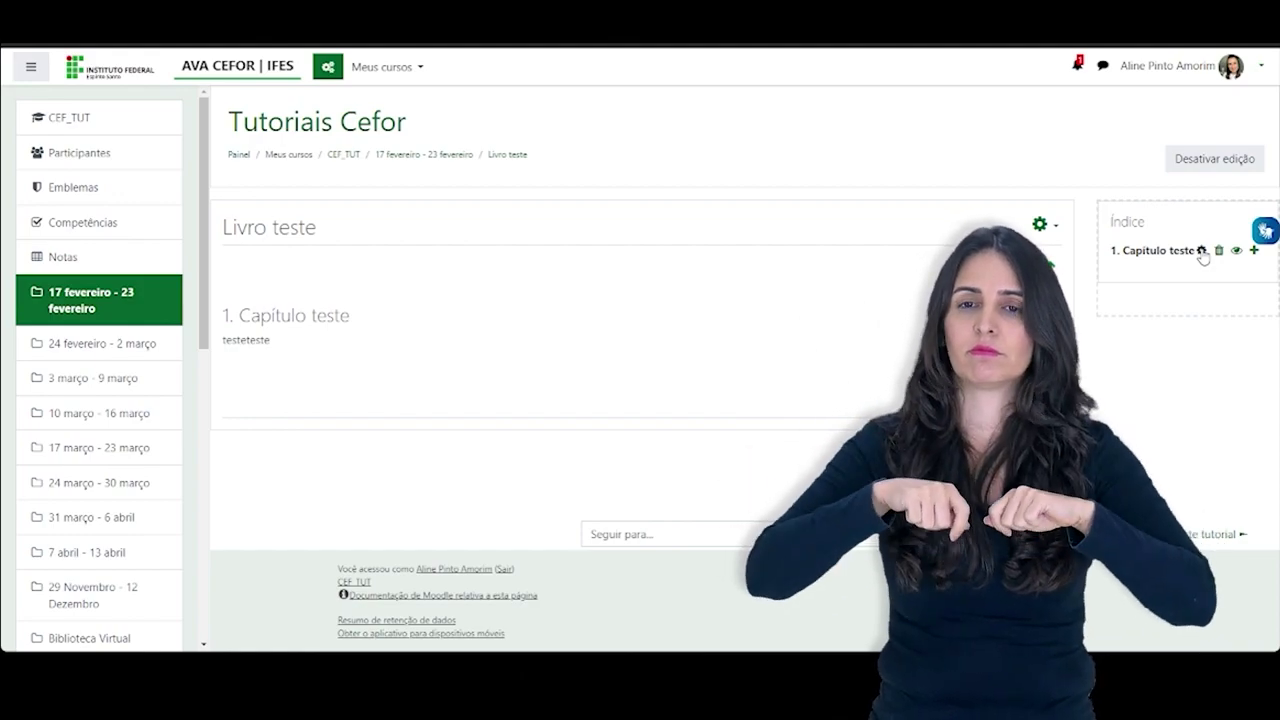
Edit Capítulo teste, expand the content editor to show all its formatting options, and save the chapter
left_click(1201, 251)
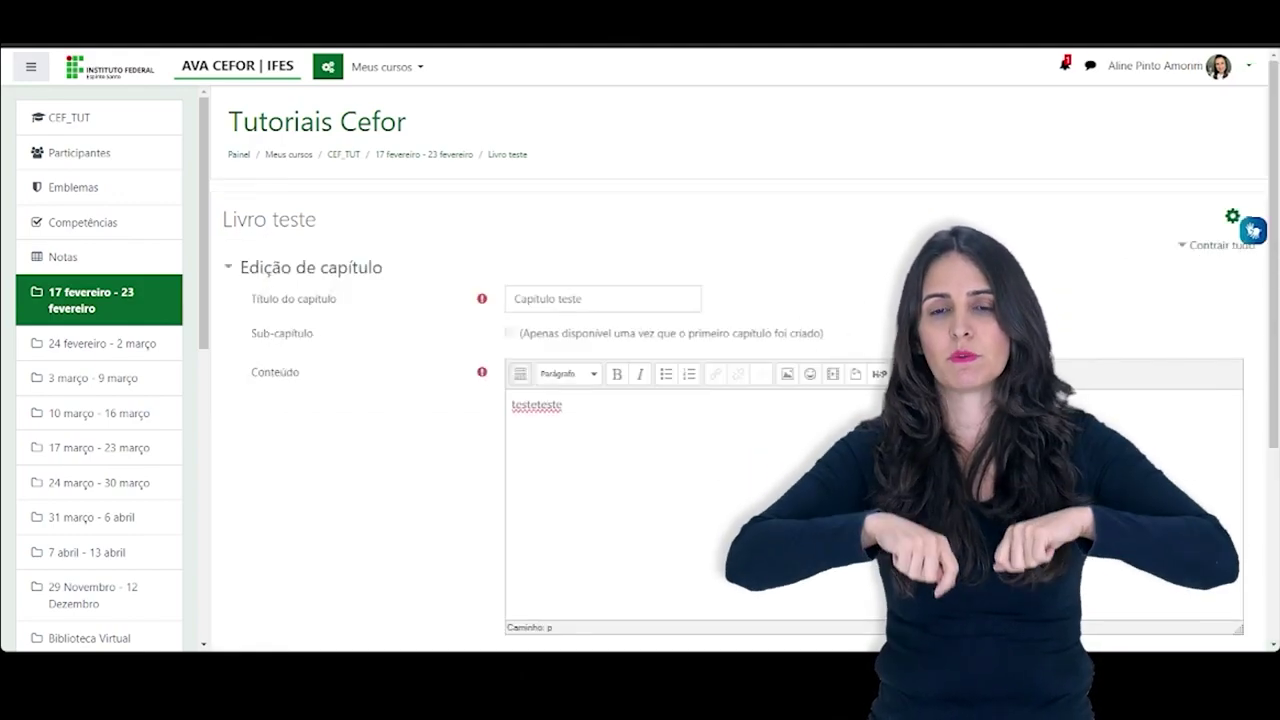
scroll(604, 168, "down", 5)
scroll(604, 168, "up", 1)
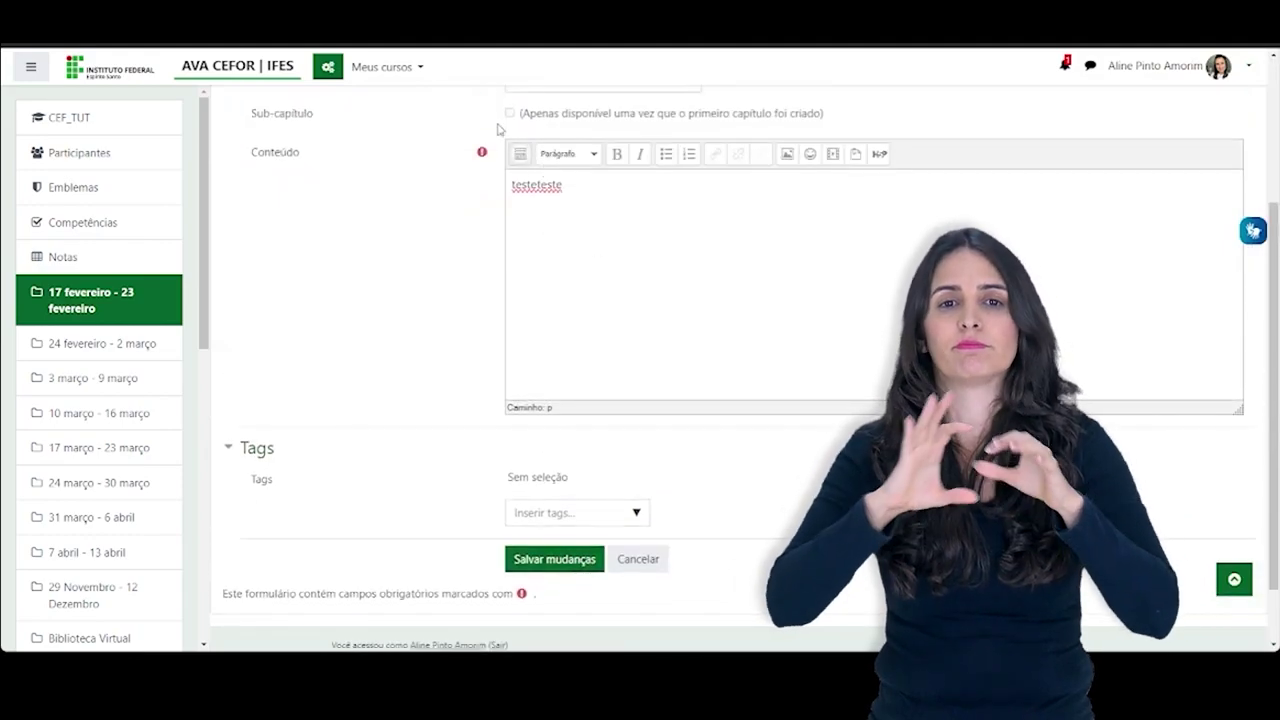
scroll(915, 214, "up", 1)
scroll(911, 214, "up", 1)
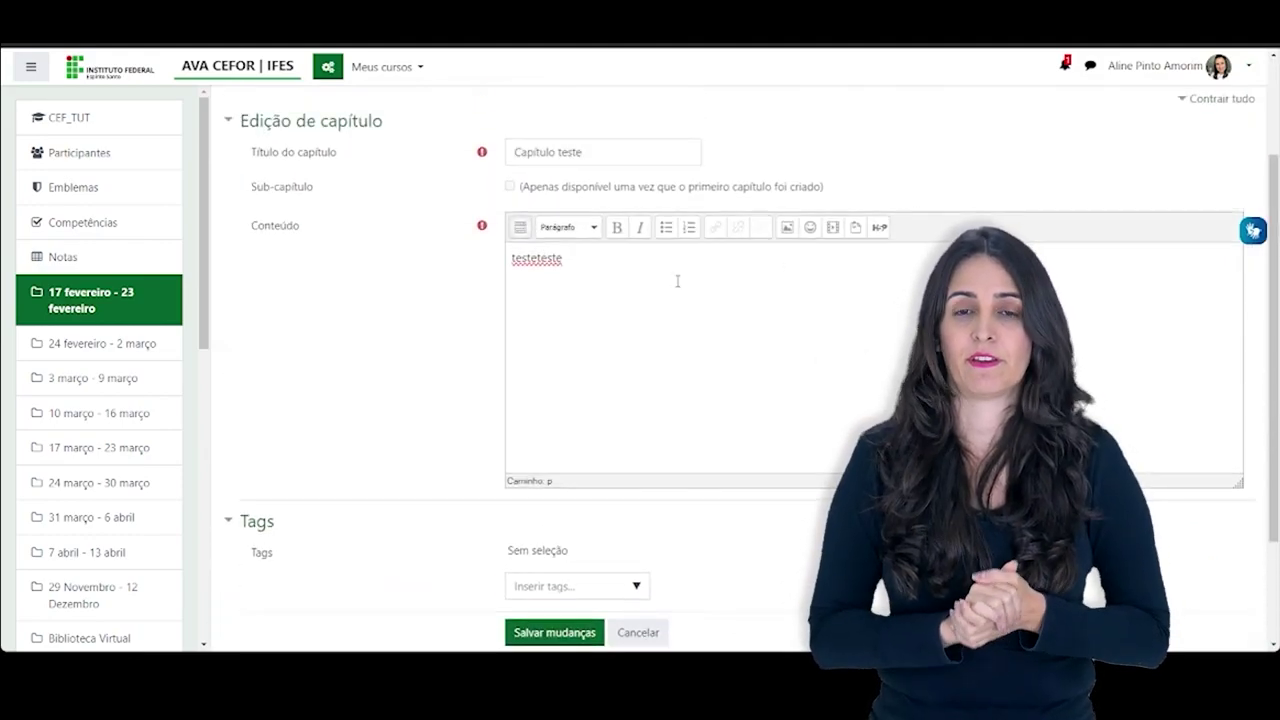
left_click(520, 229)
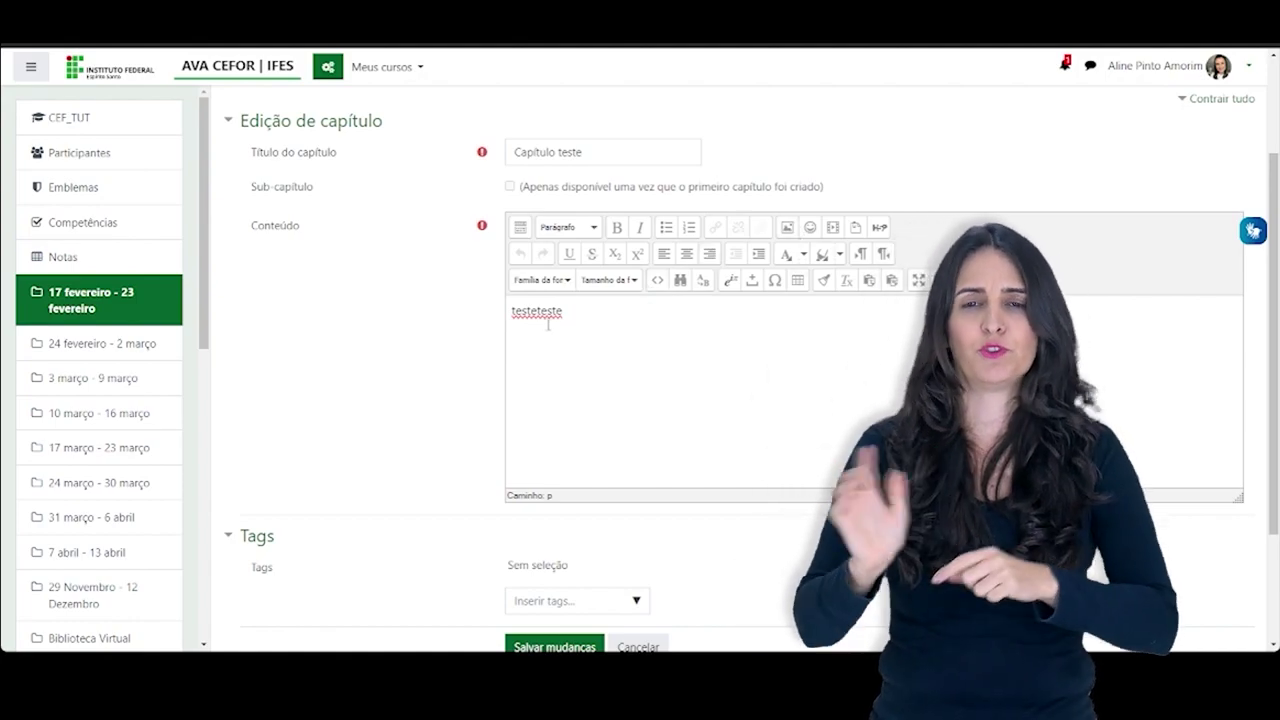
scroll(606, 429, "down", 3)
left_click(562, 497)
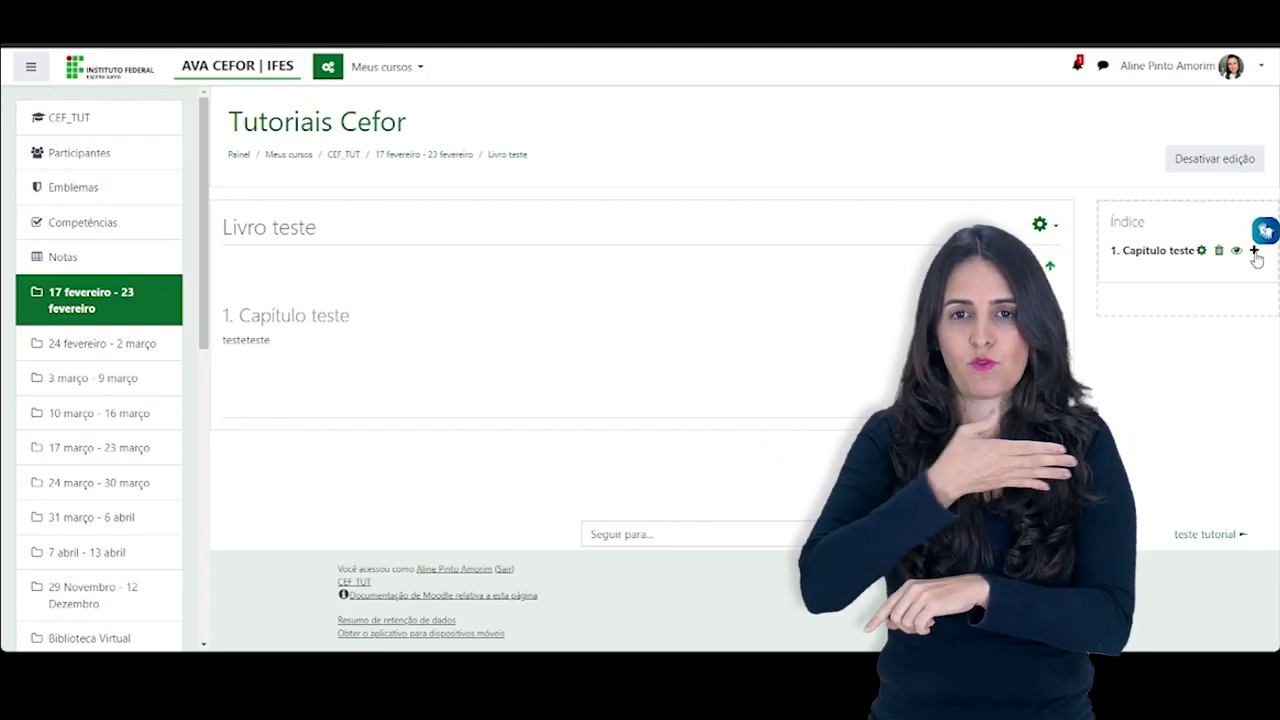
Add a chapter after Capítulo teste with the title "Capítulo teste 2" and the content "teste", and save it
left_click(1255, 253)
left_click(585, 336)
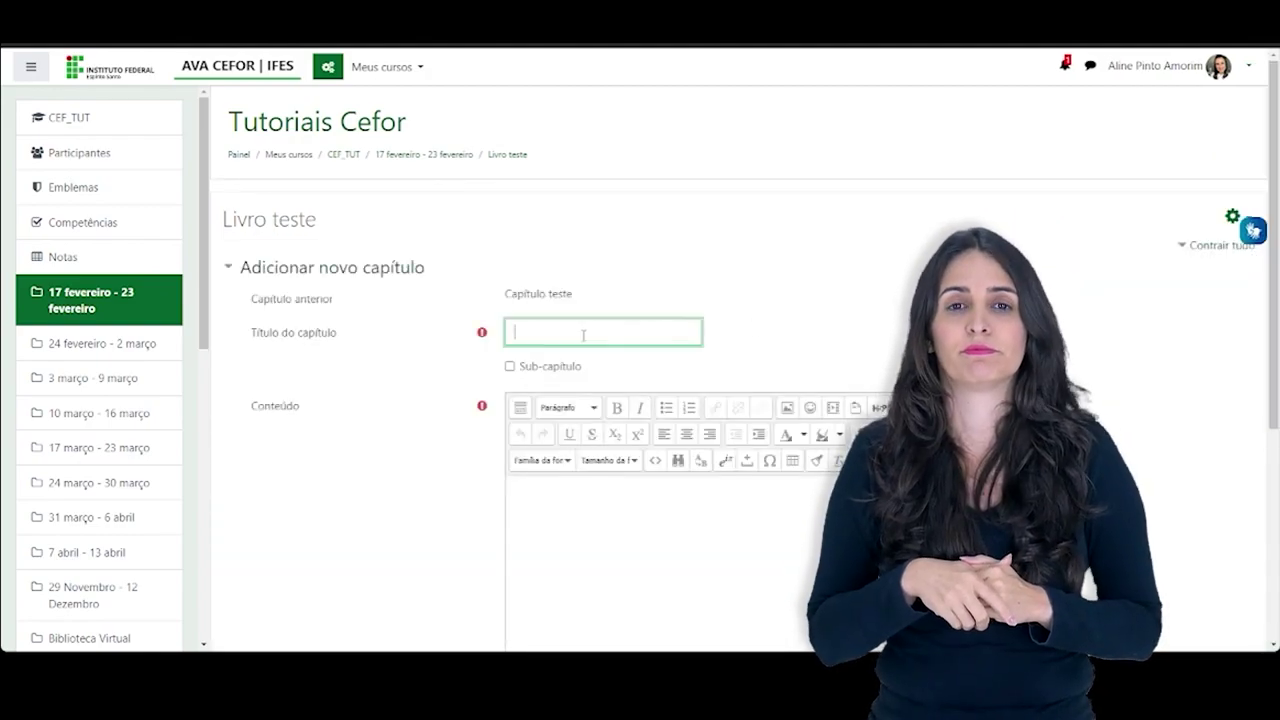
type("Capítu")
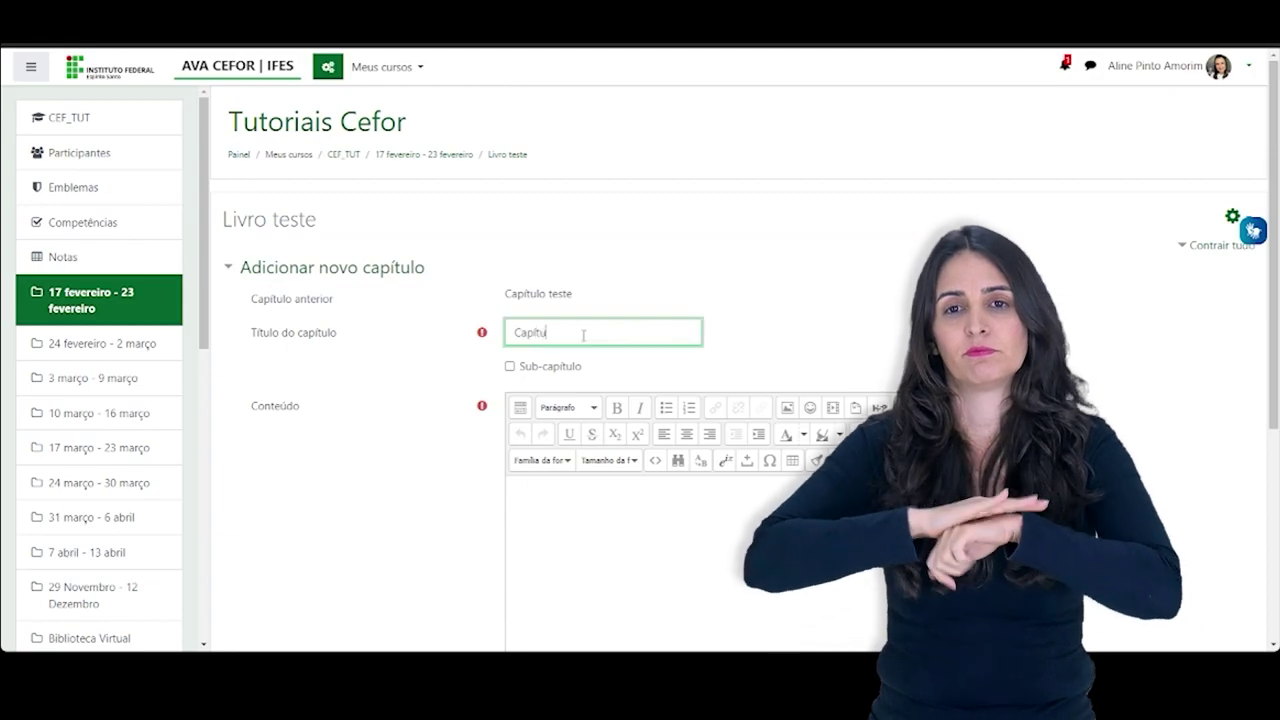
type("lo teste 2")
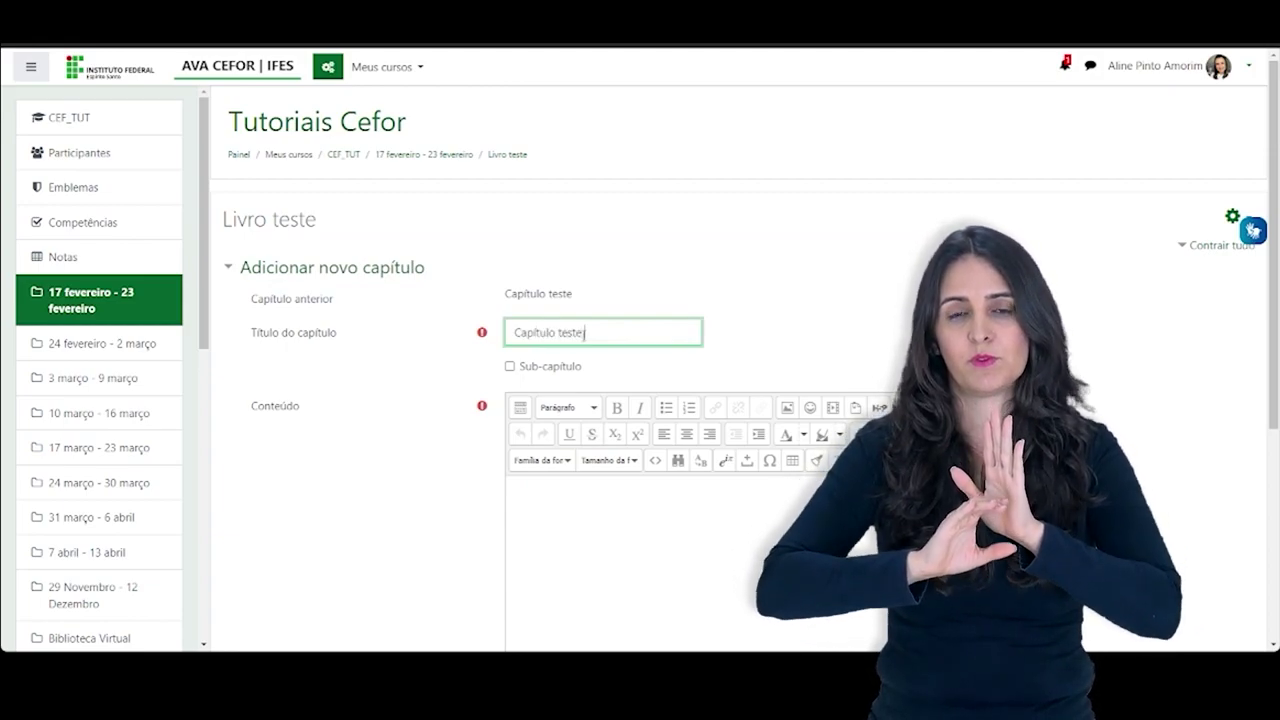
left_click(595, 510)
type("teste")
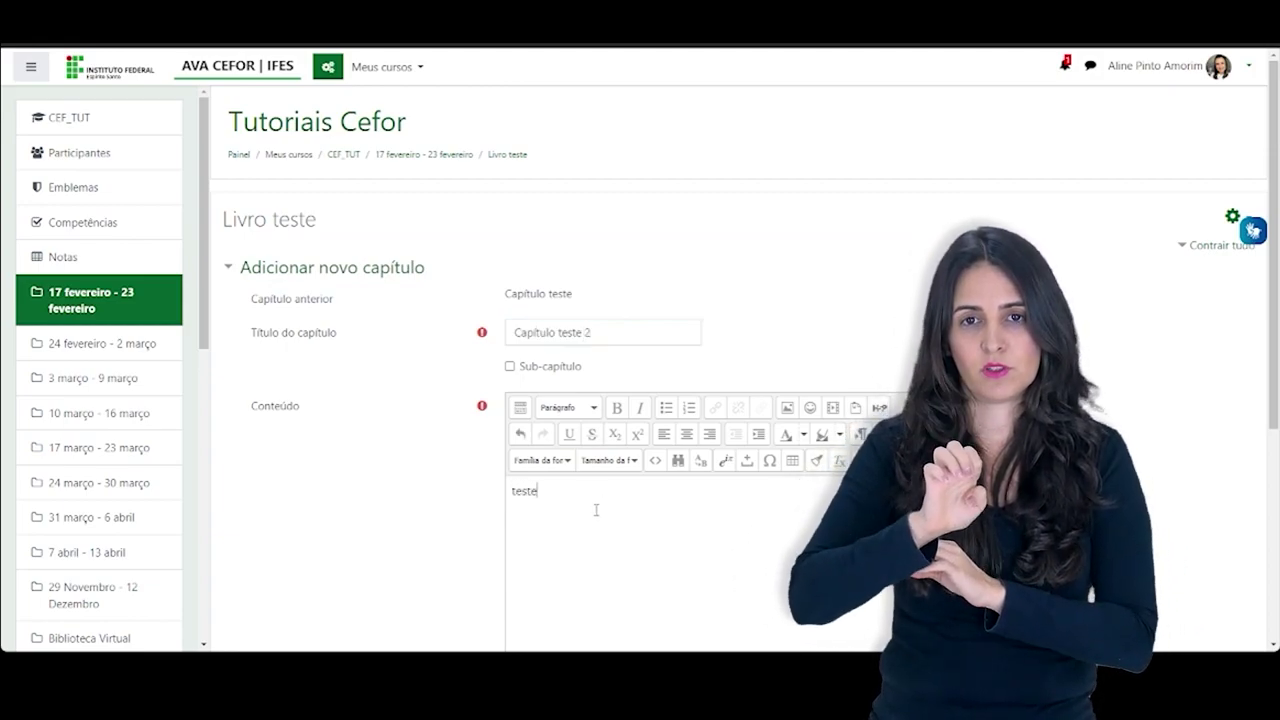
scroll(595, 510, "down", 3)
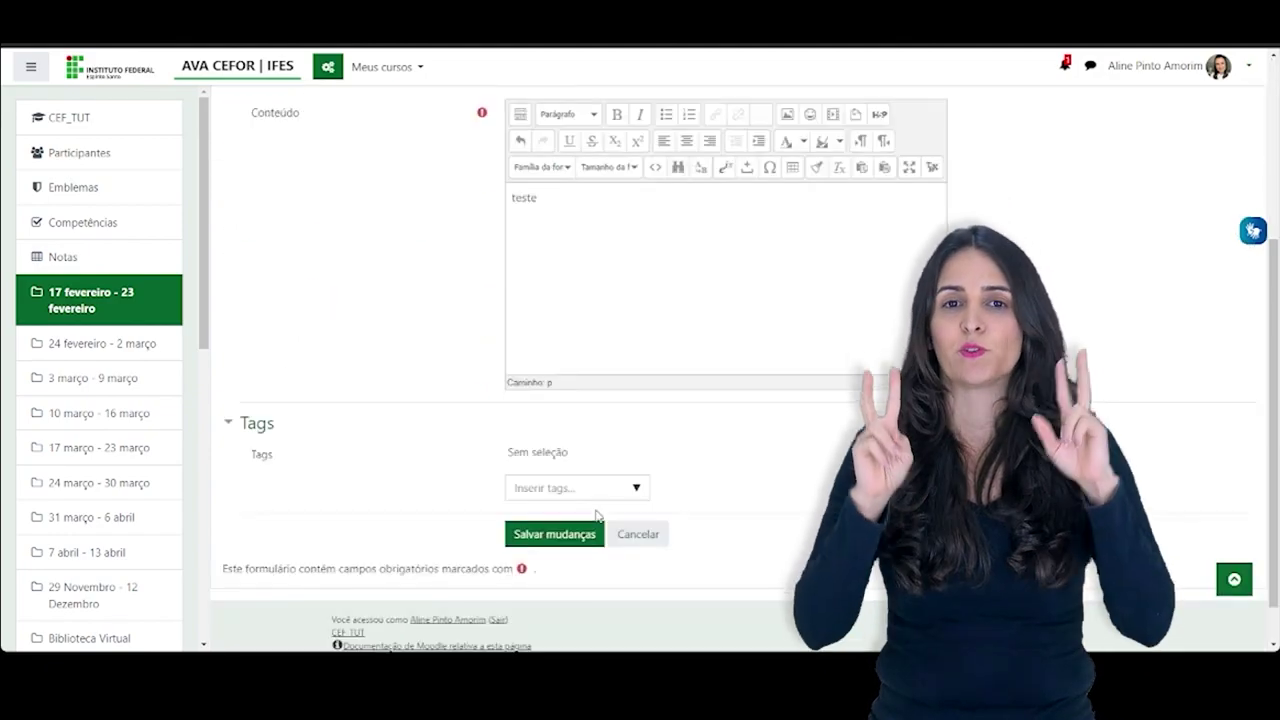
left_click(560, 543)
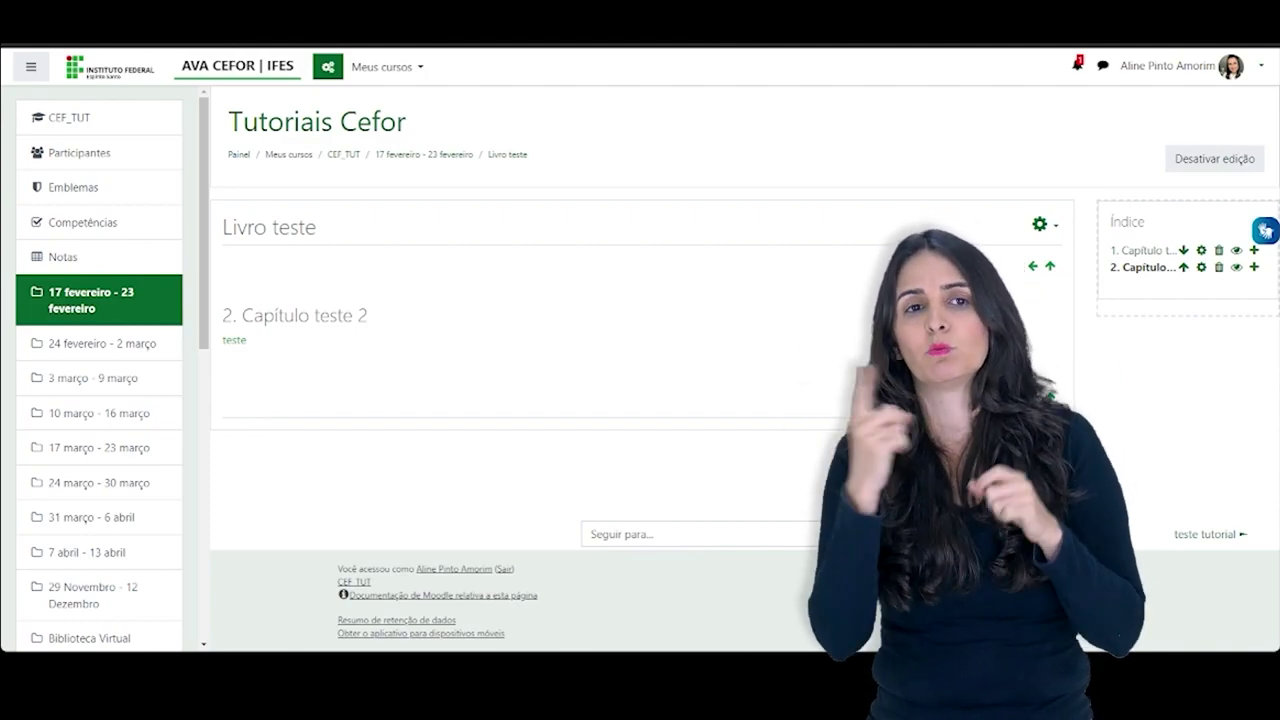
Start a new chapter after Capítulo teste 2, title it "teste 2" and mark it as a sub-chapter
left_click(1254, 268)
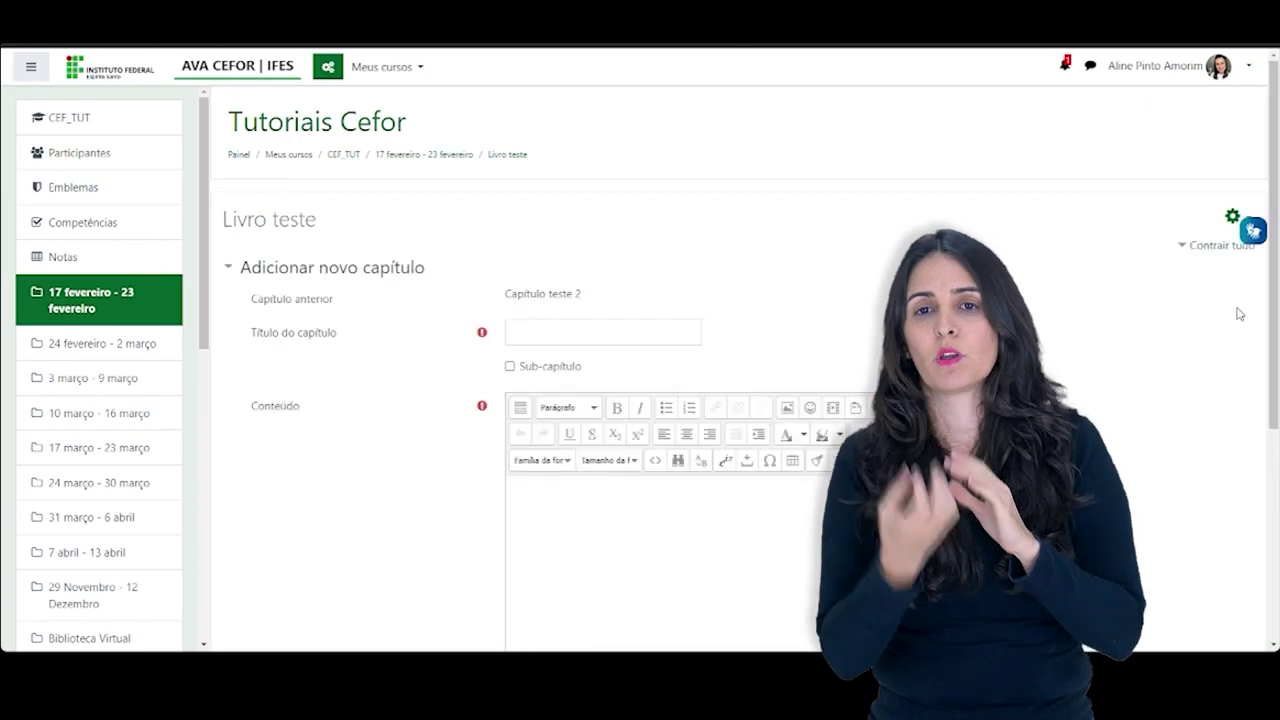
scroll(640, 400, "down", 3)
left_click(537, 184)
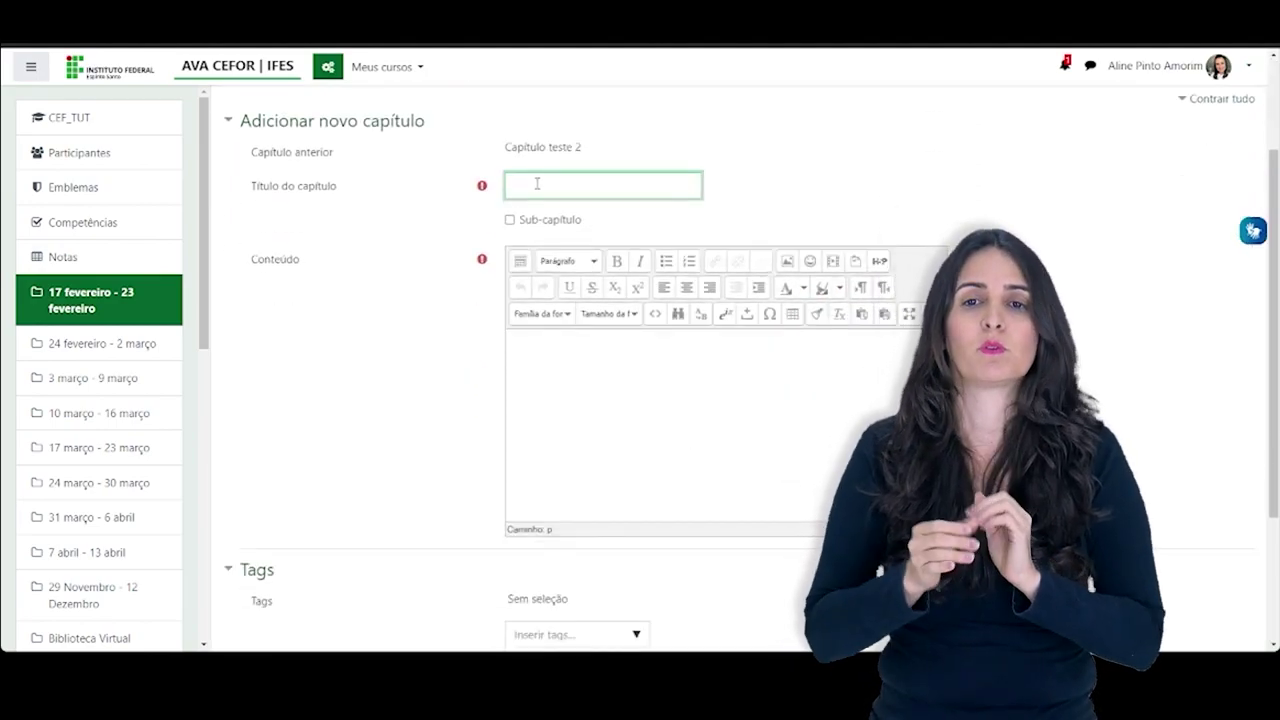
type("teste")
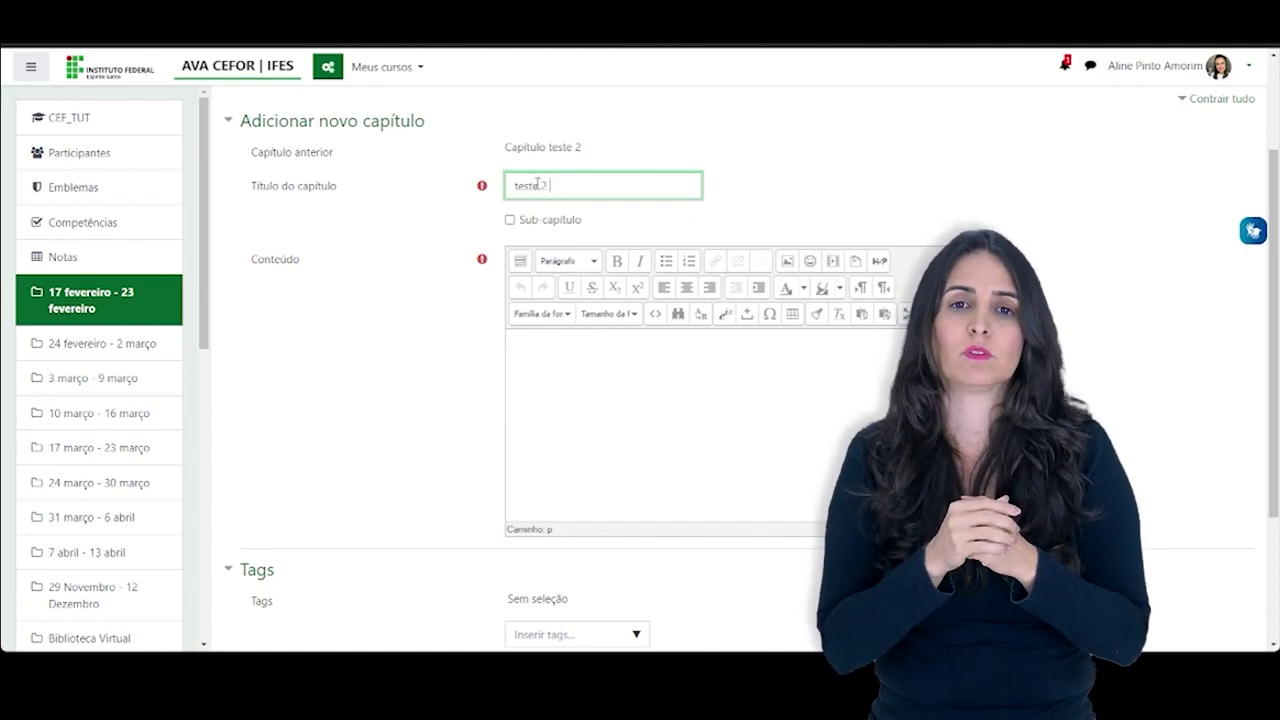
type(" 2")
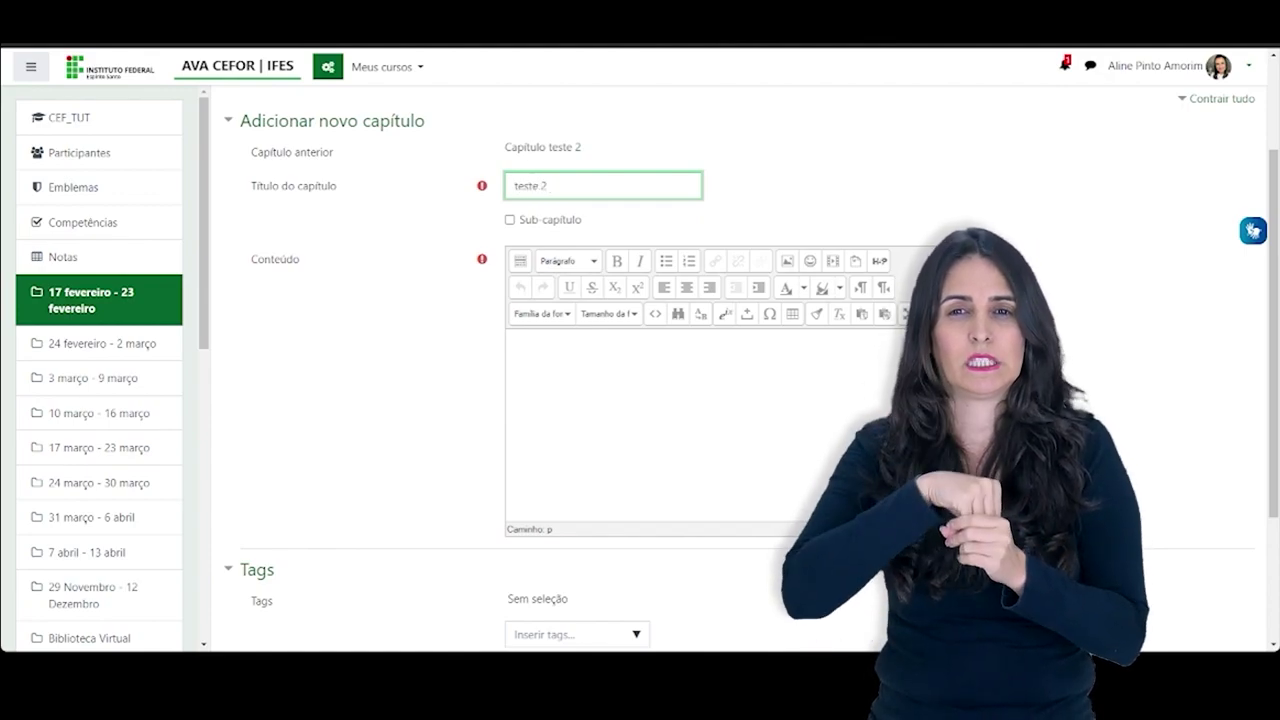
left_click(510, 220)
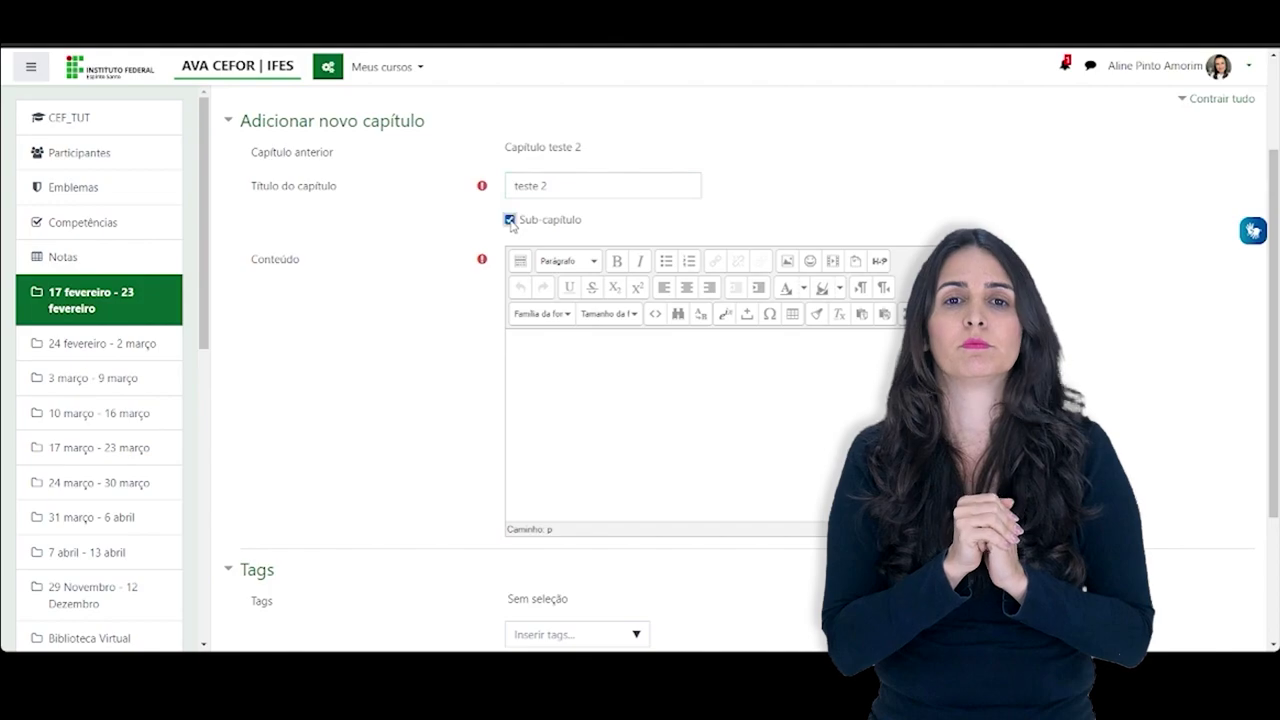
Enter "teste 2" as the sub-chapter's content and save it
left_click(597, 383)
type("teste")
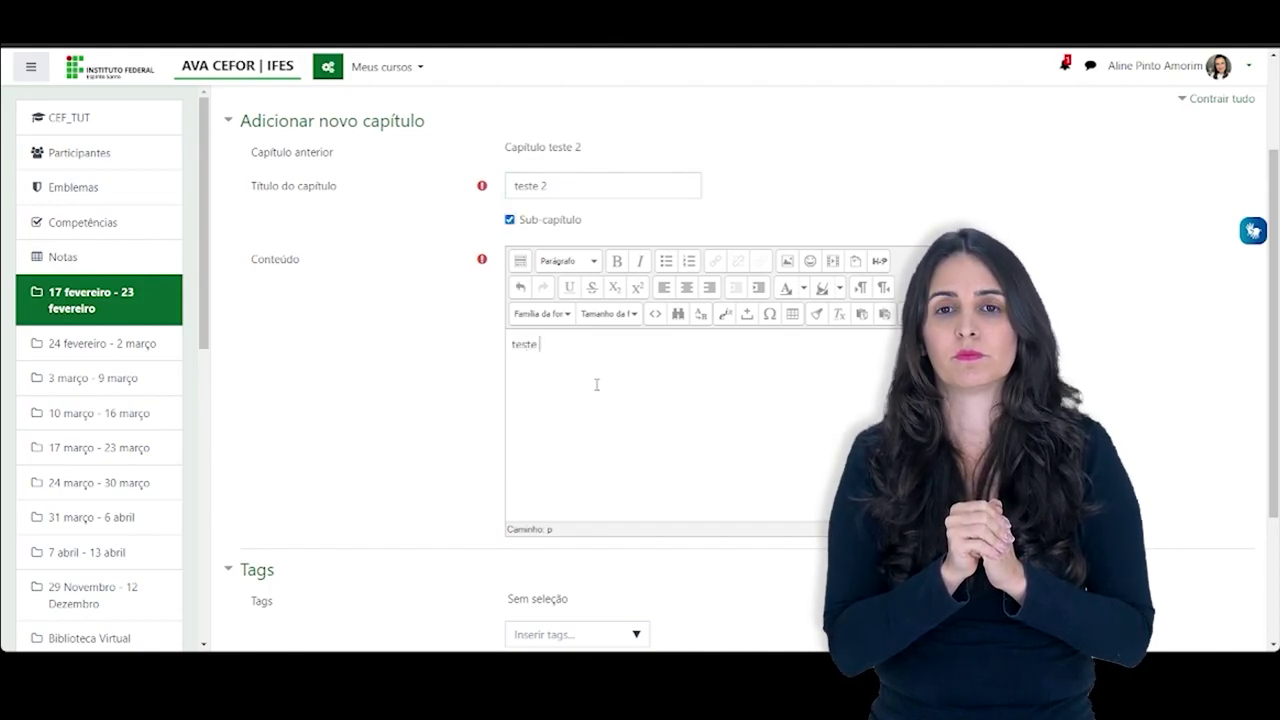
type(" 2")
scroll(600, 380, "down", 3)
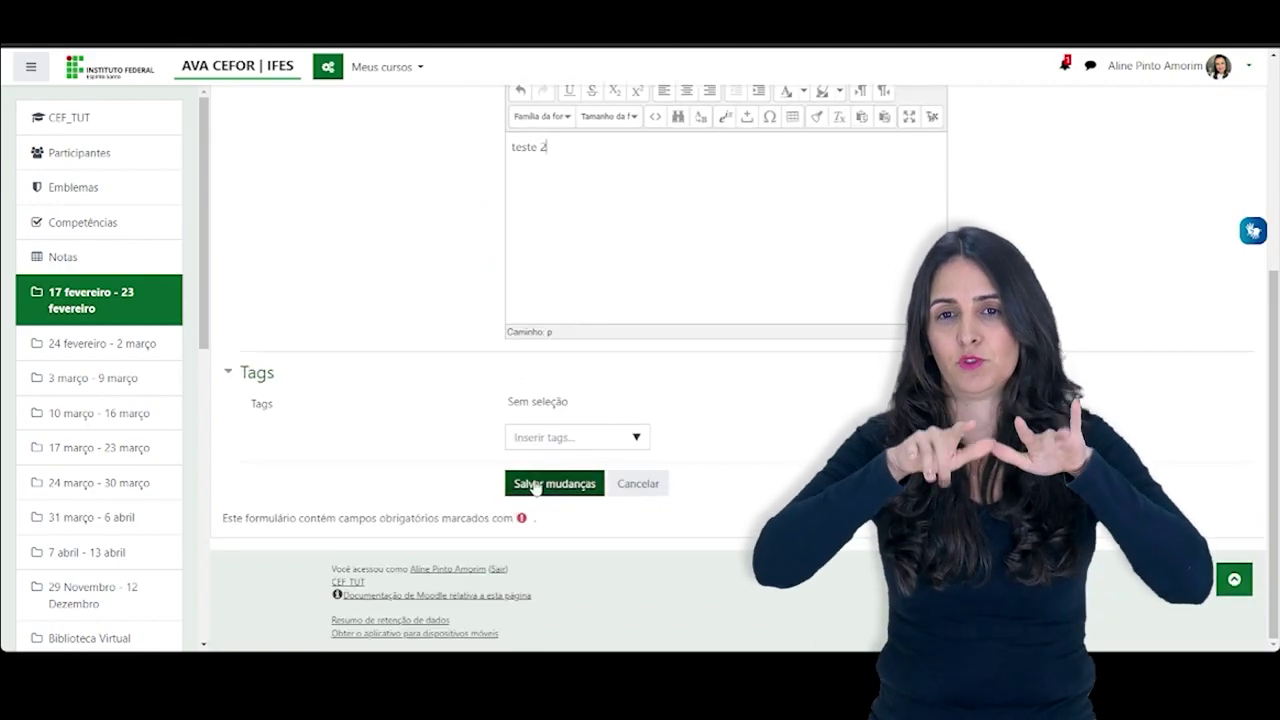
left_click(534, 484)
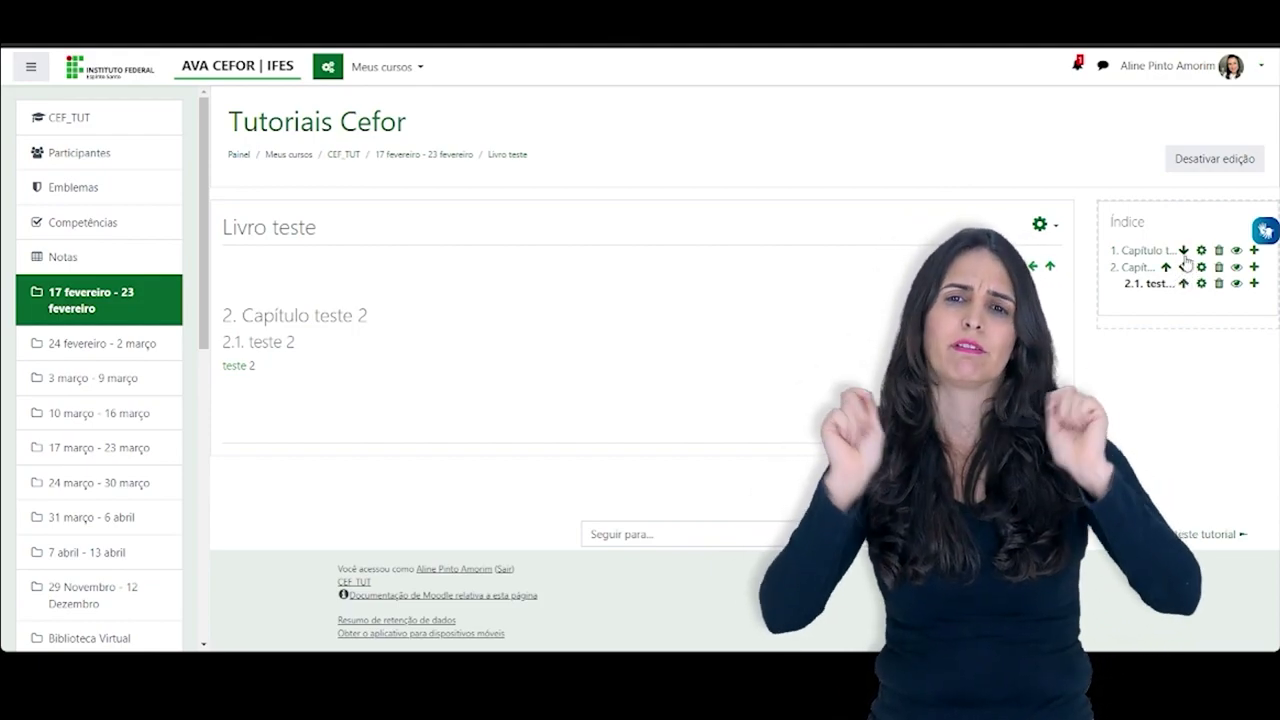
Move Capítulo teste down one place in the book's index and back up, and hide Capítulo teste 2 and show it again
left_click(1185, 264)
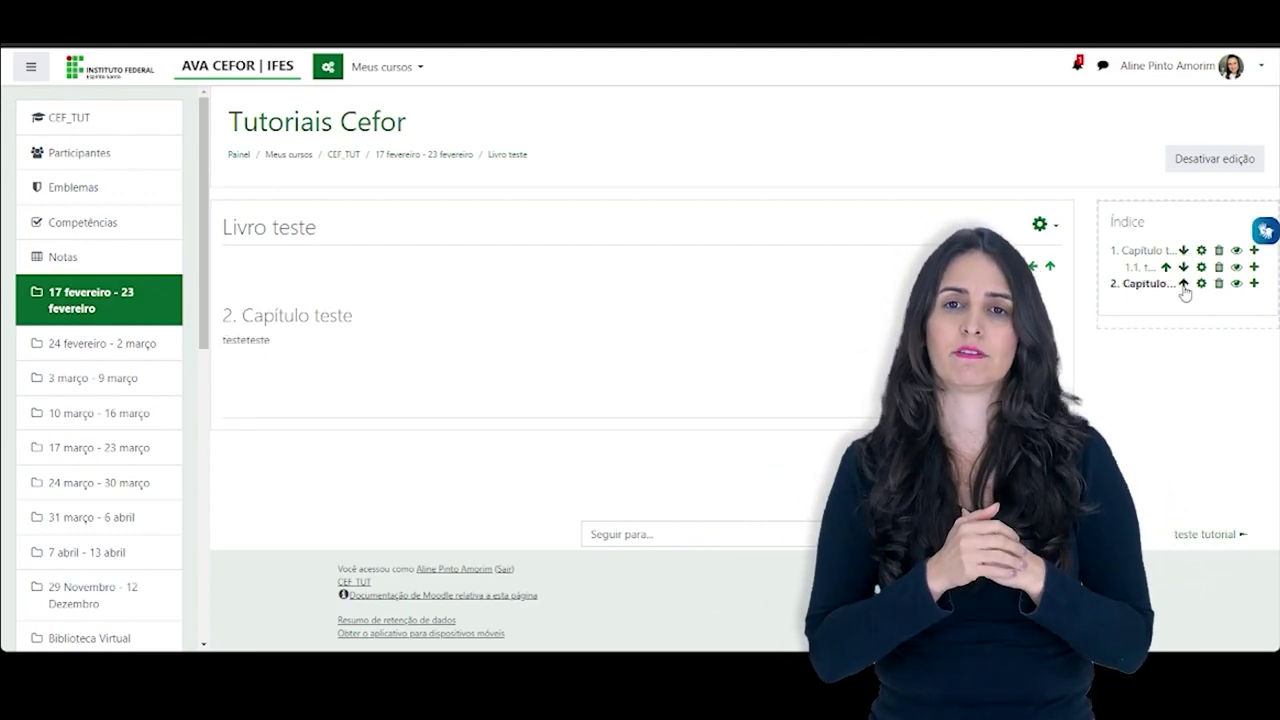
left_click(1184, 285)
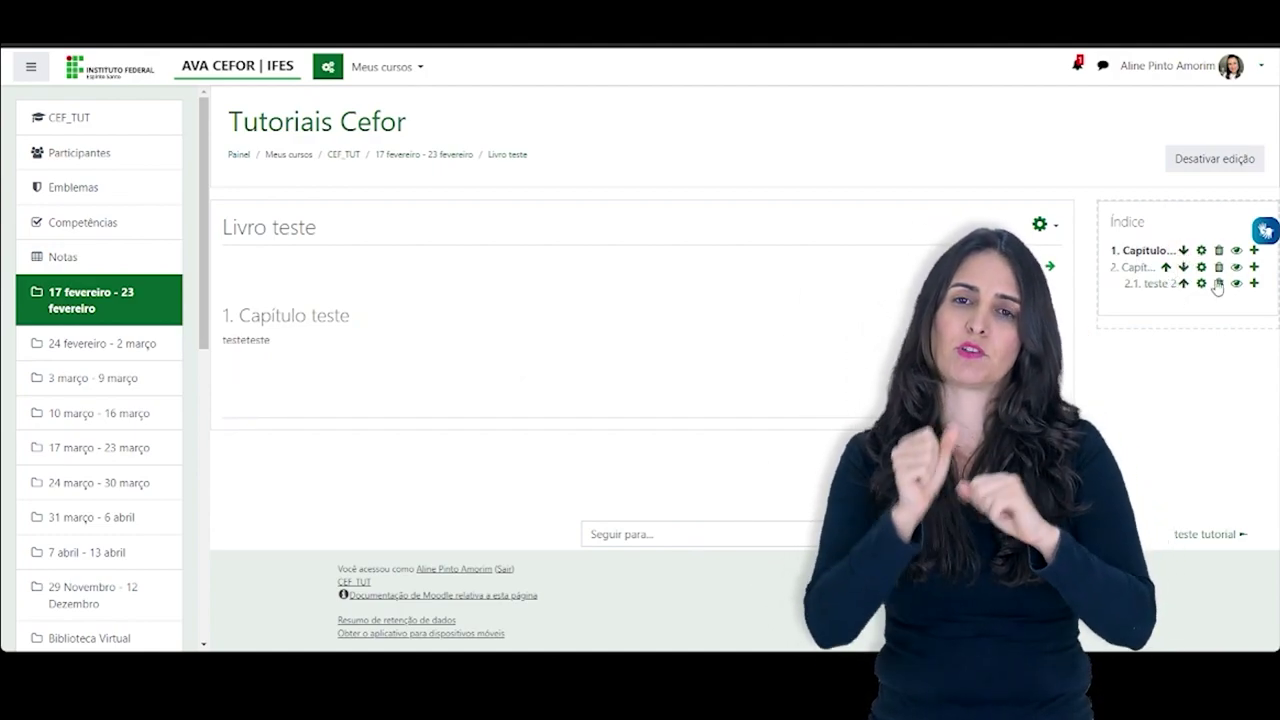
left_click(1237, 270)
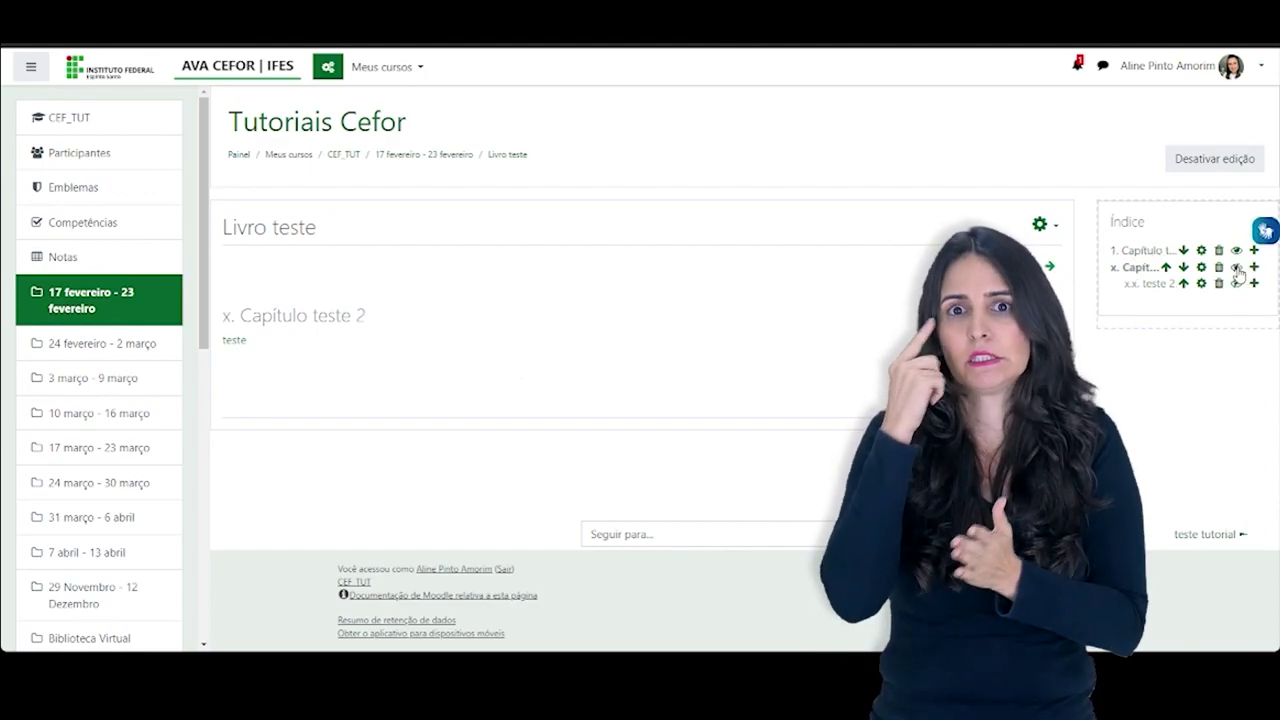
left_click(1237, 269)
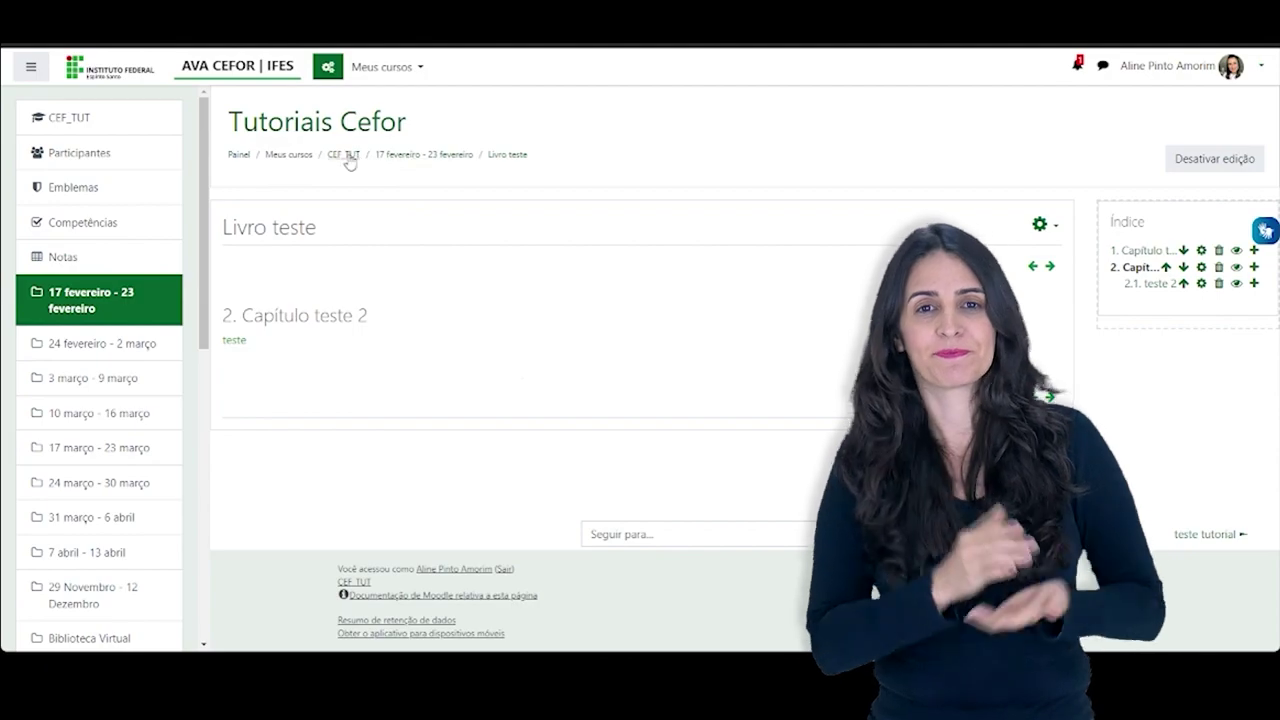
Return to the Tutoriais Cefor course page and turn off its editing mode
left_click(410, 160)
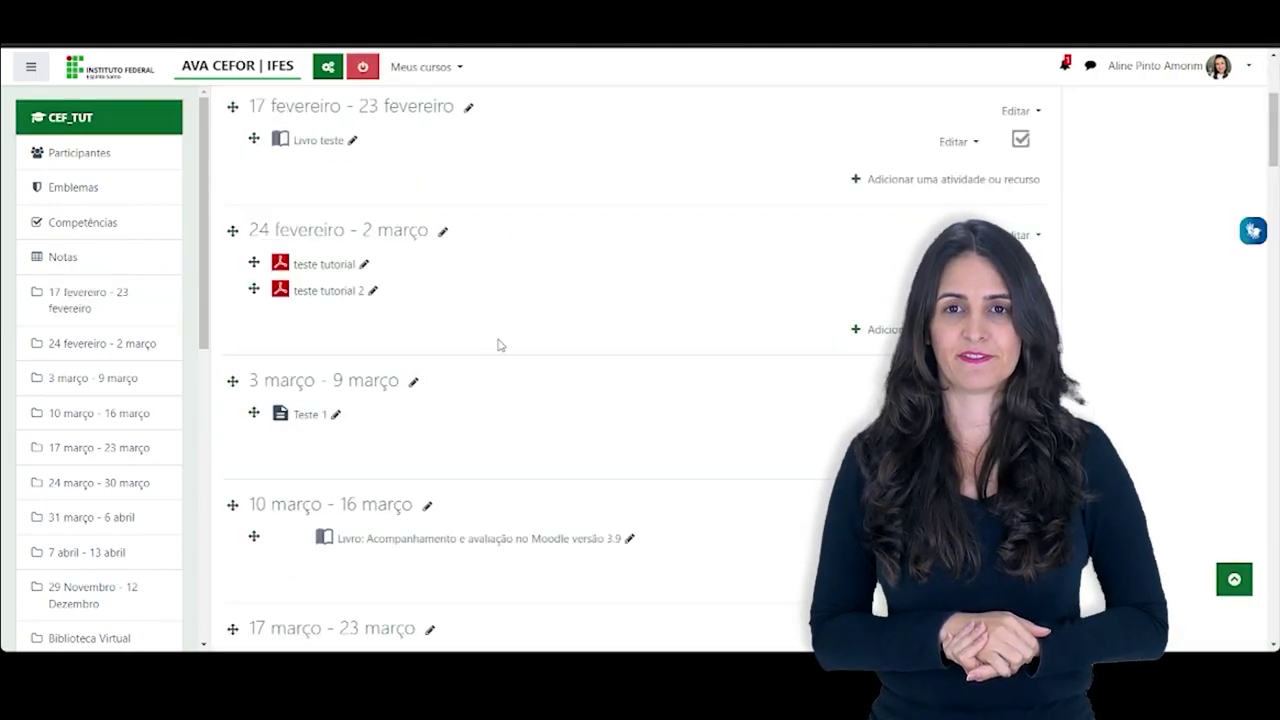
scroll(371, 443, "up", 3)
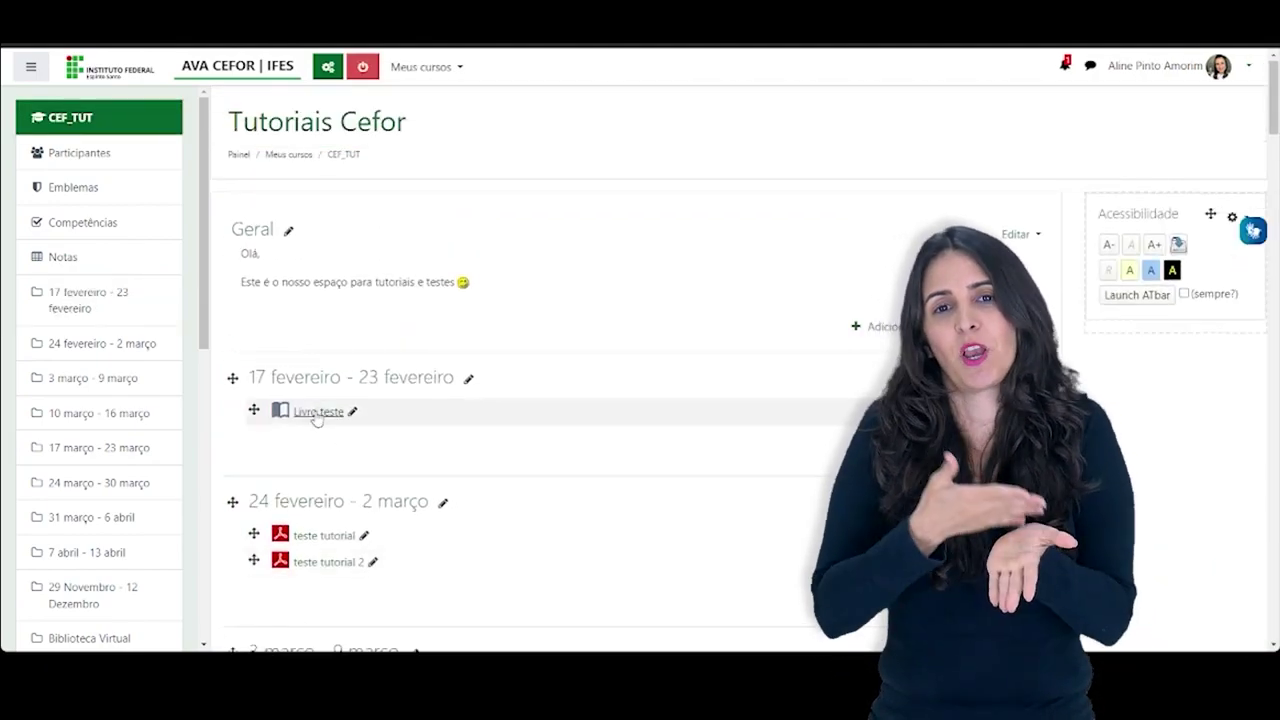
left_click(362, 66)
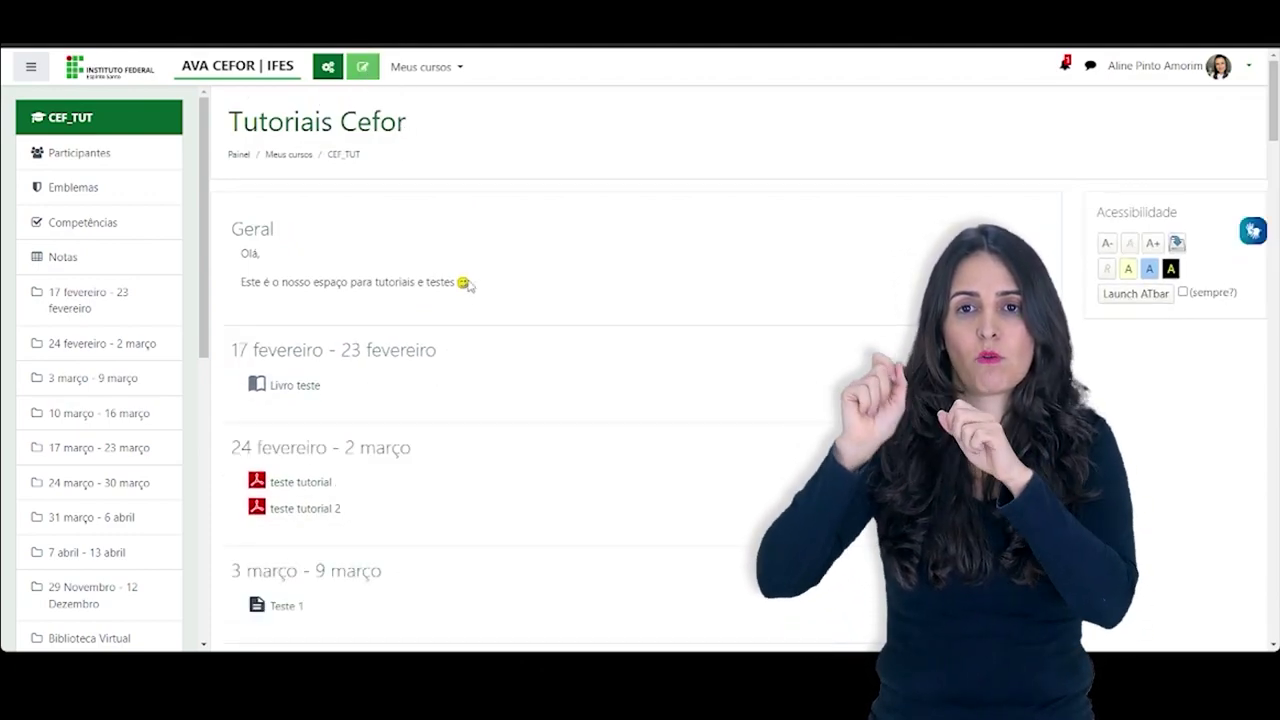
Open Livro teste and page forward from Capítulo teste through Capítulo teste 2 to the sub-chapter teste 2
left_click(290, 389)
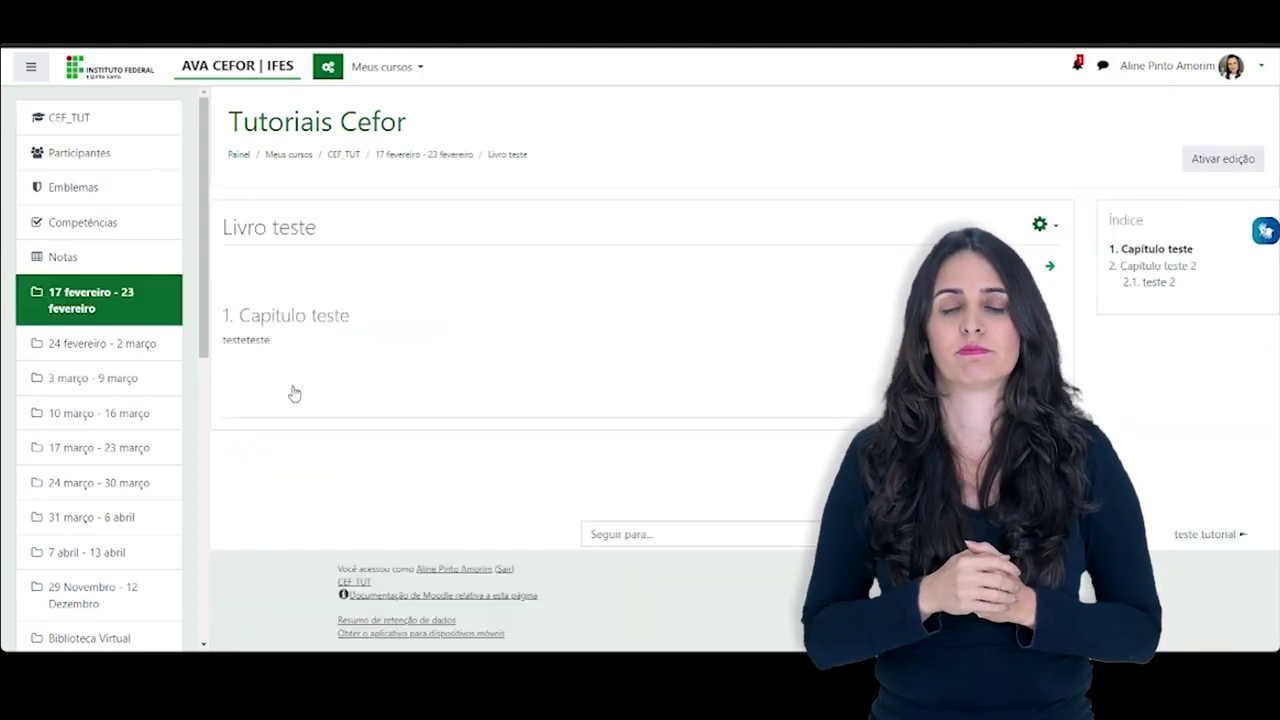
left_click(1051, 268)
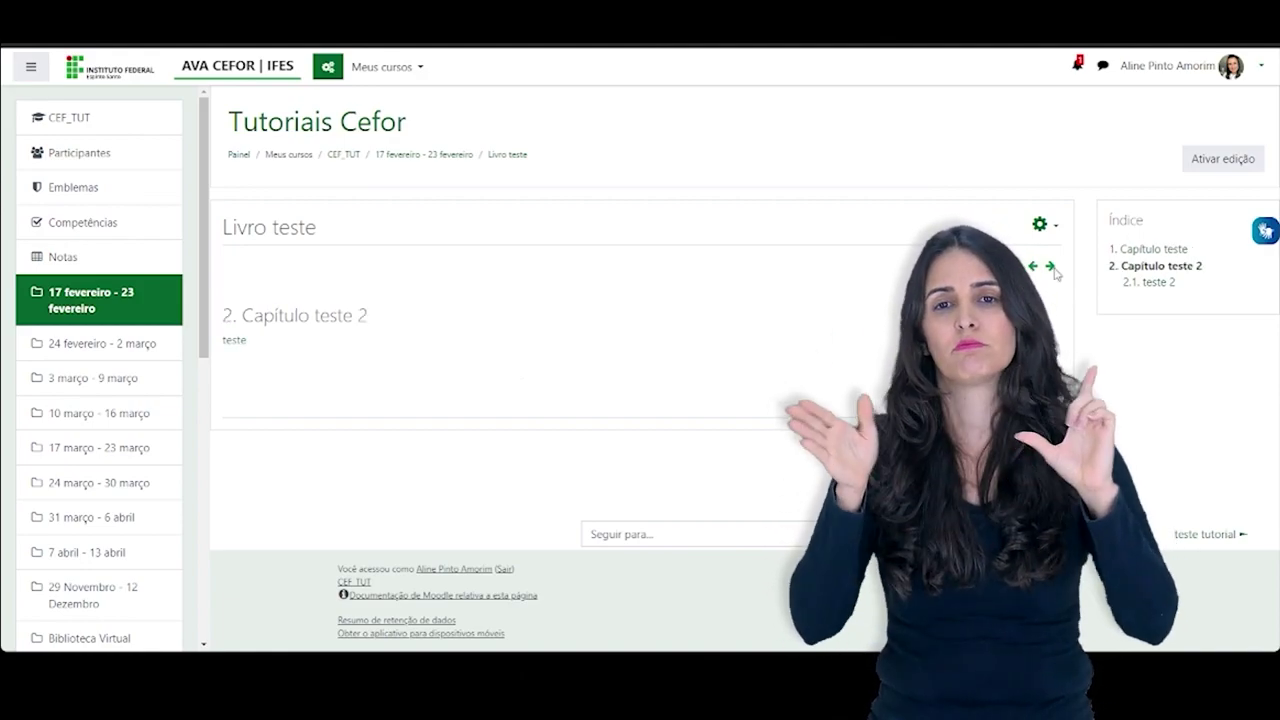
left_click(1051, 268)
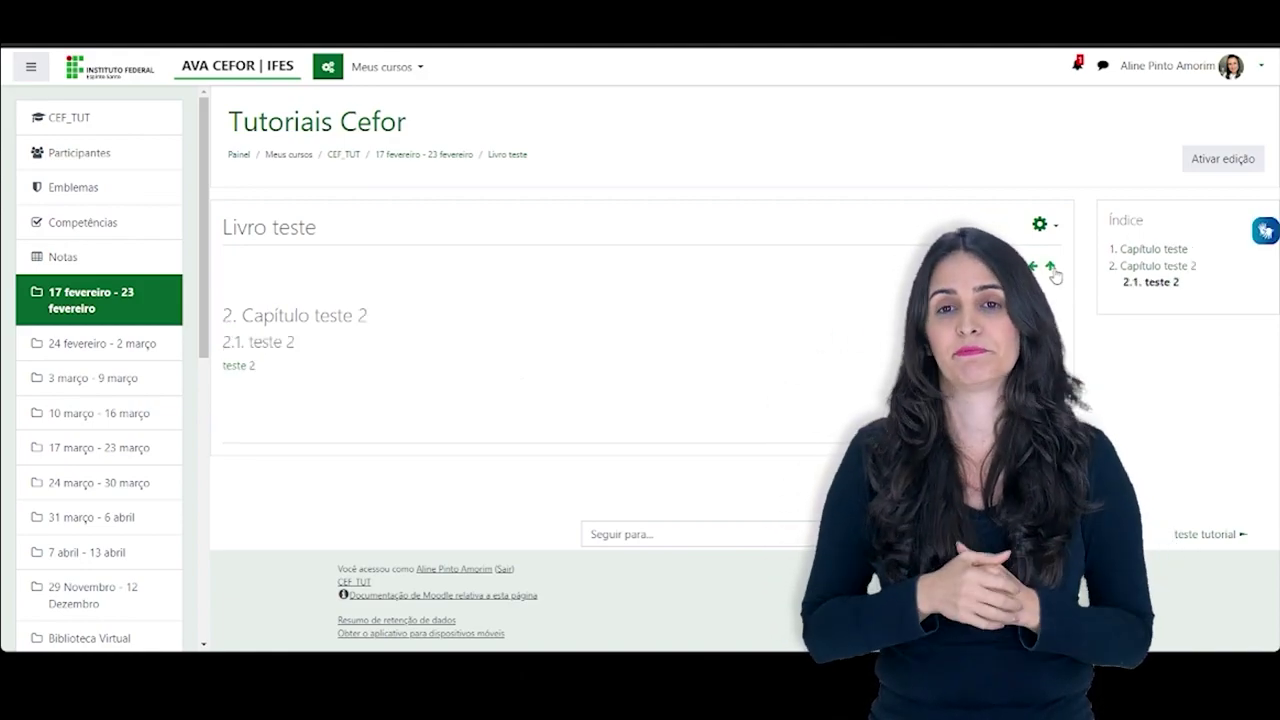